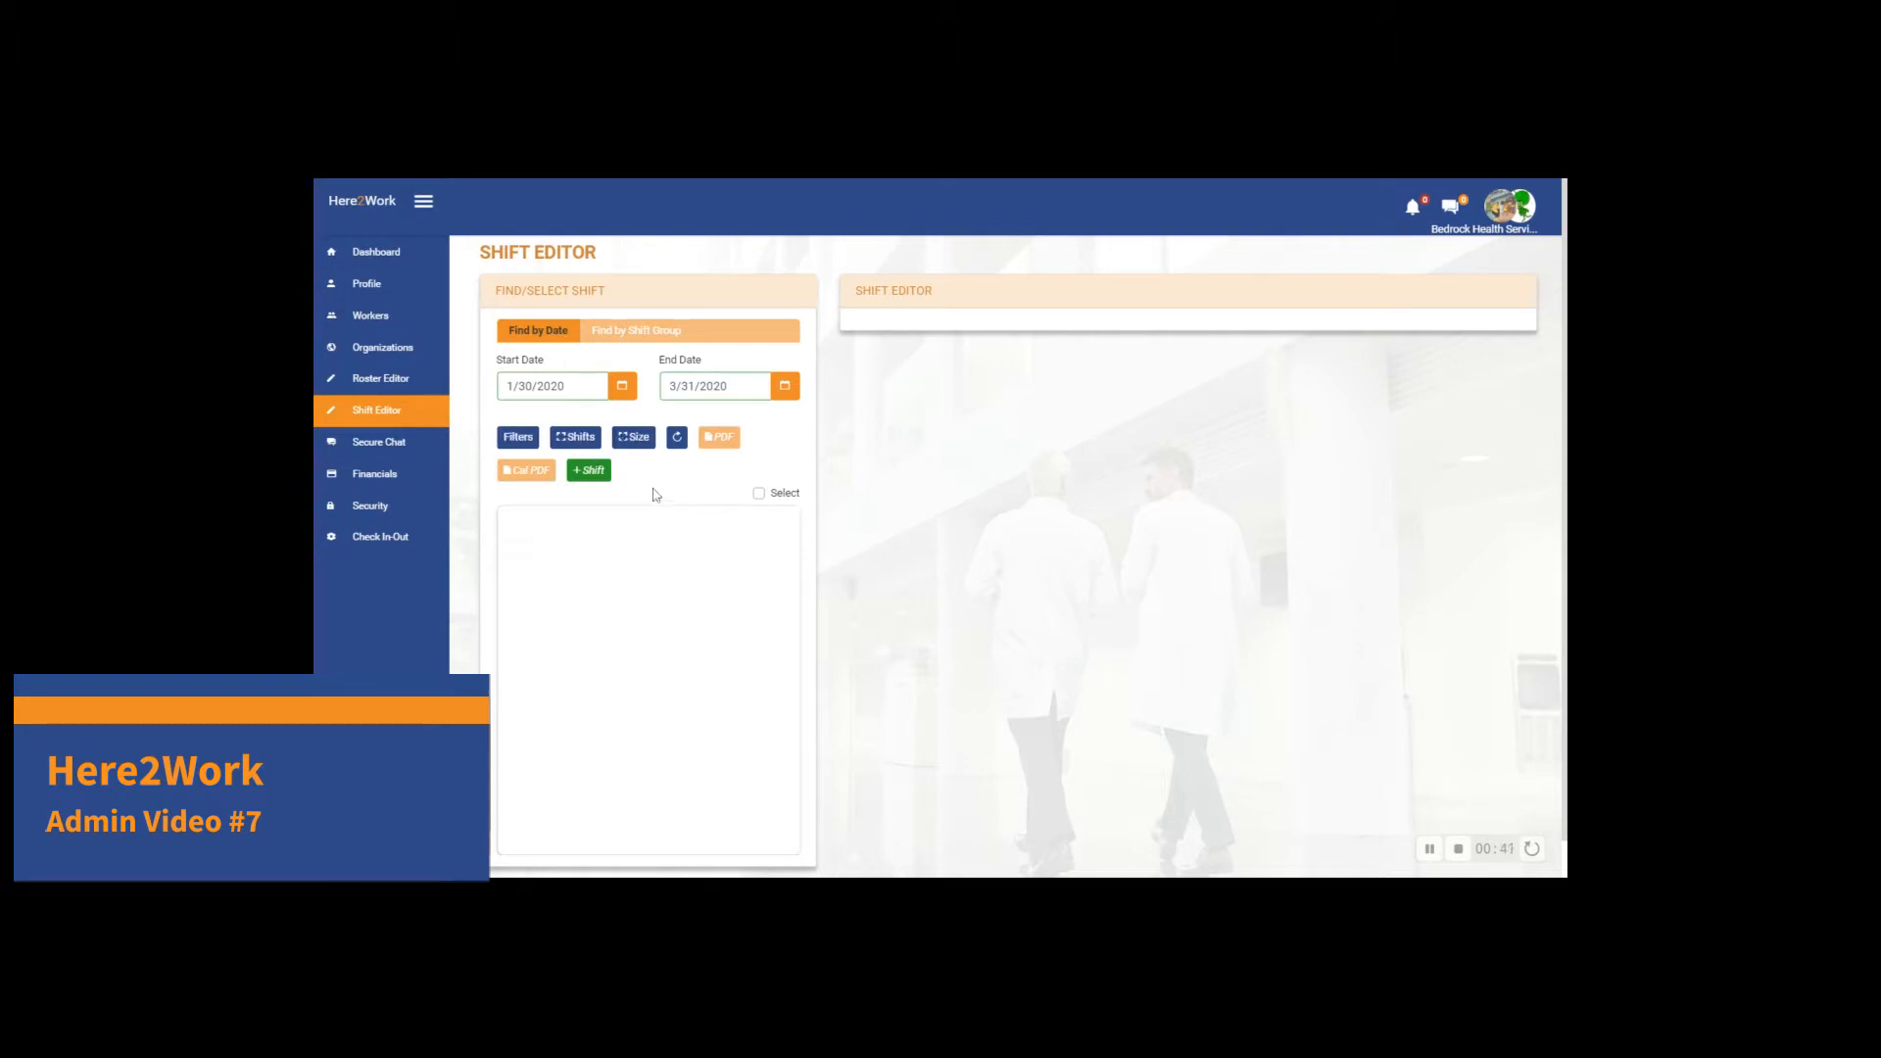
- Add a new shift and enter the person's first name as the name of a new keyword
click(593, 471)
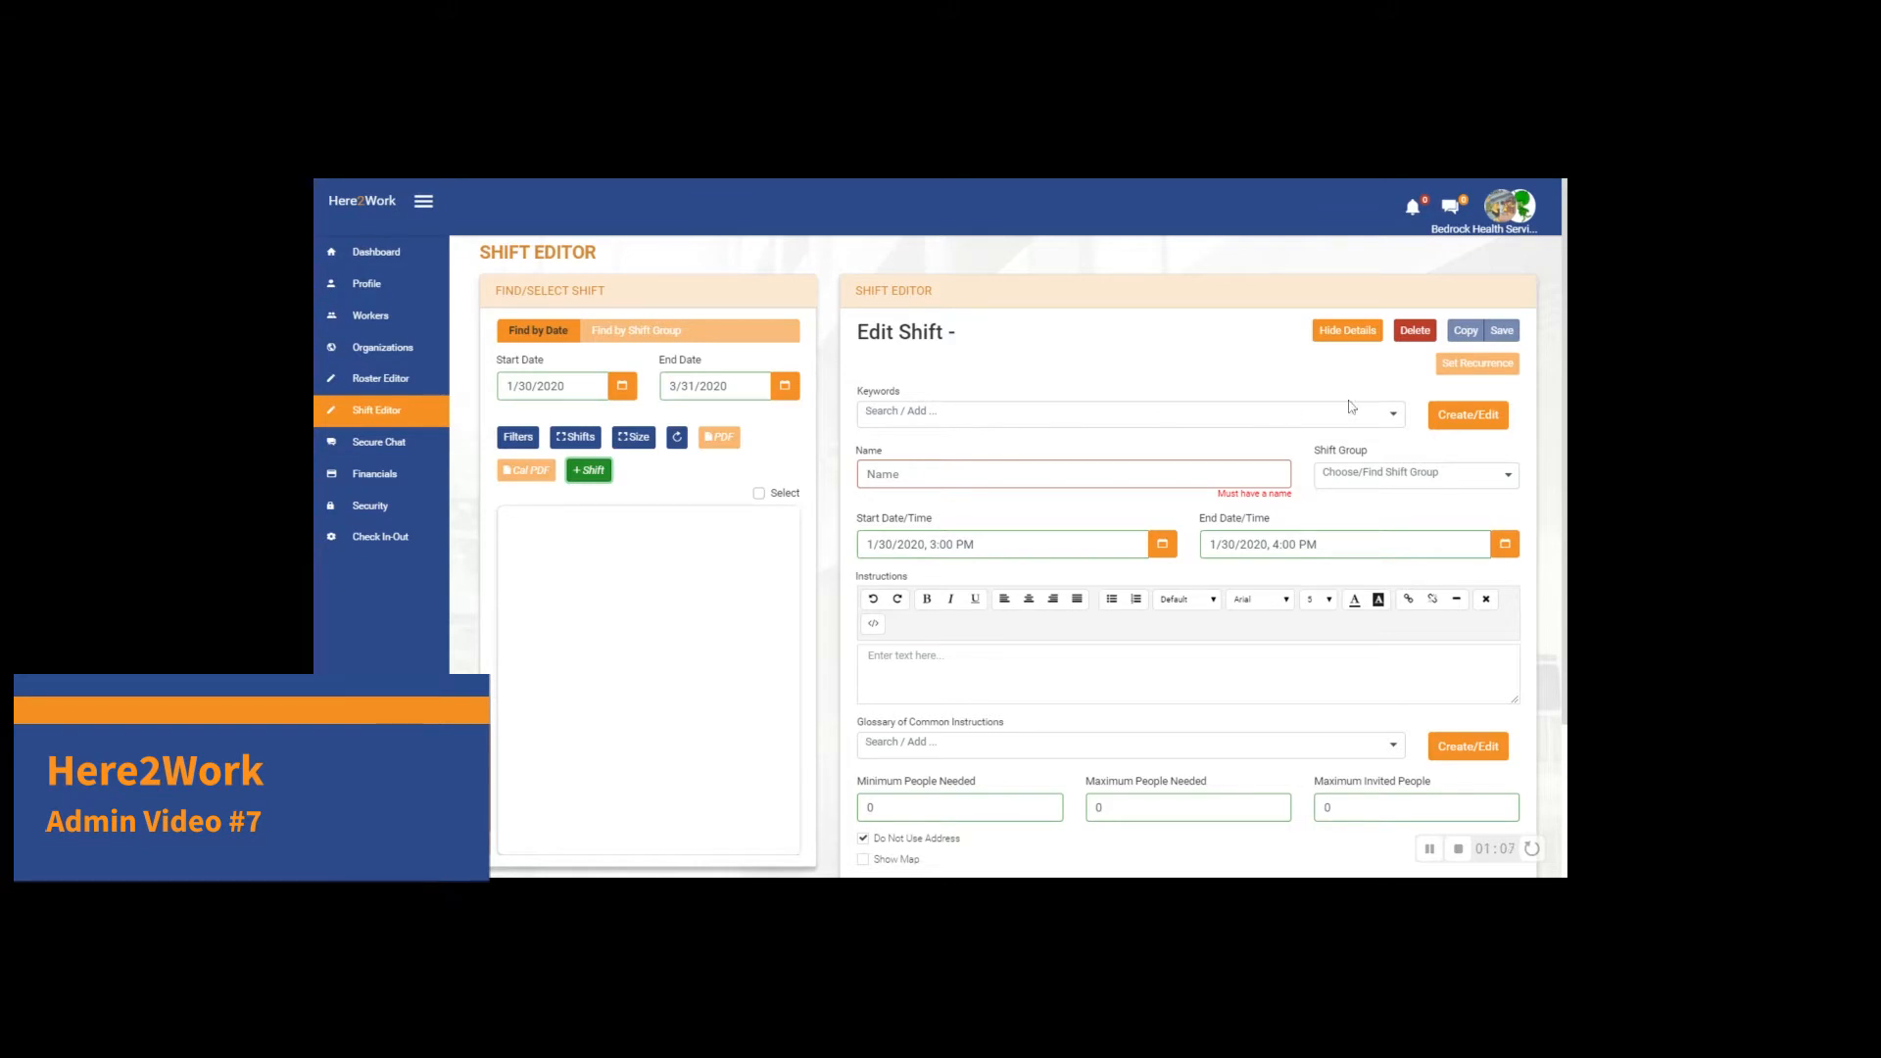
click(1468, 415)
click(896, 380)
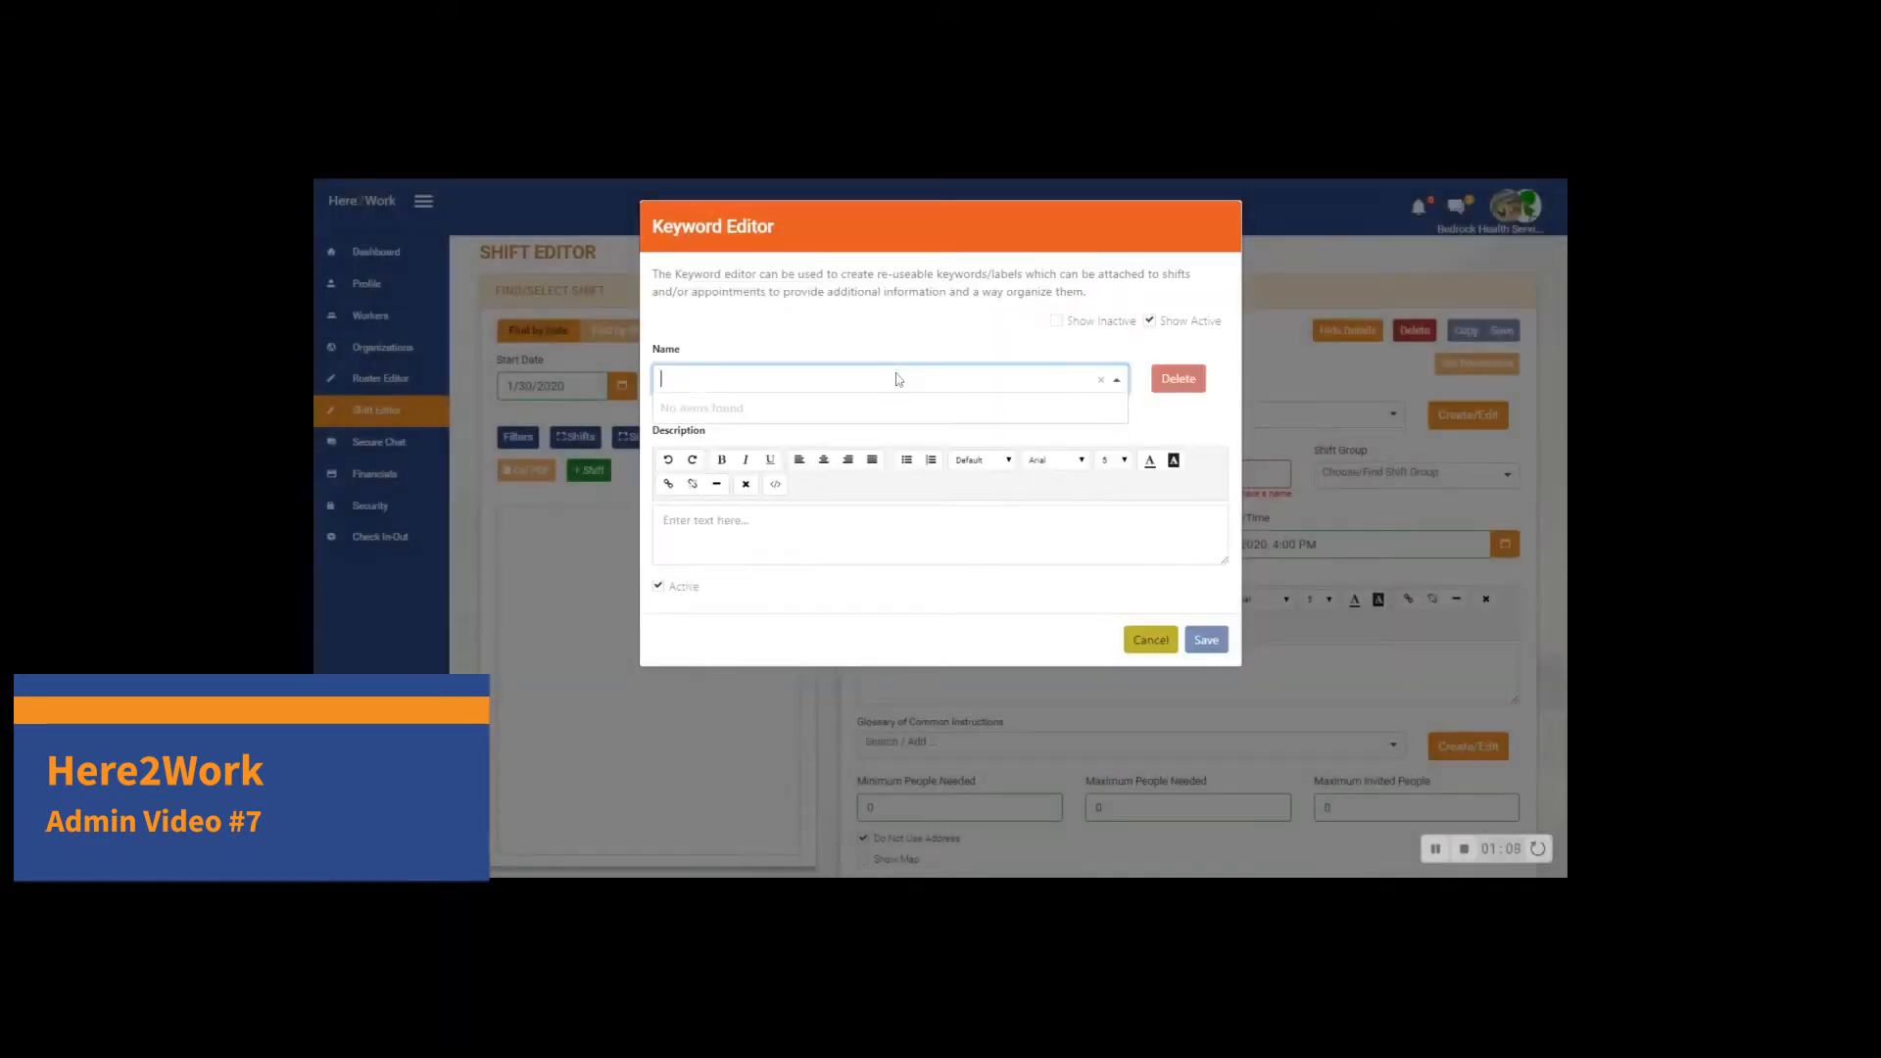
text(Goerge)
key(BackSpace)
key(BackSpace)
key(BackSpace)
key(BackSpace)
key(BackSpace)
key(BackSpace)
text(George)
- Describe the keyword as "Created by" followed by the person's first name, and save it
click(861, 518)
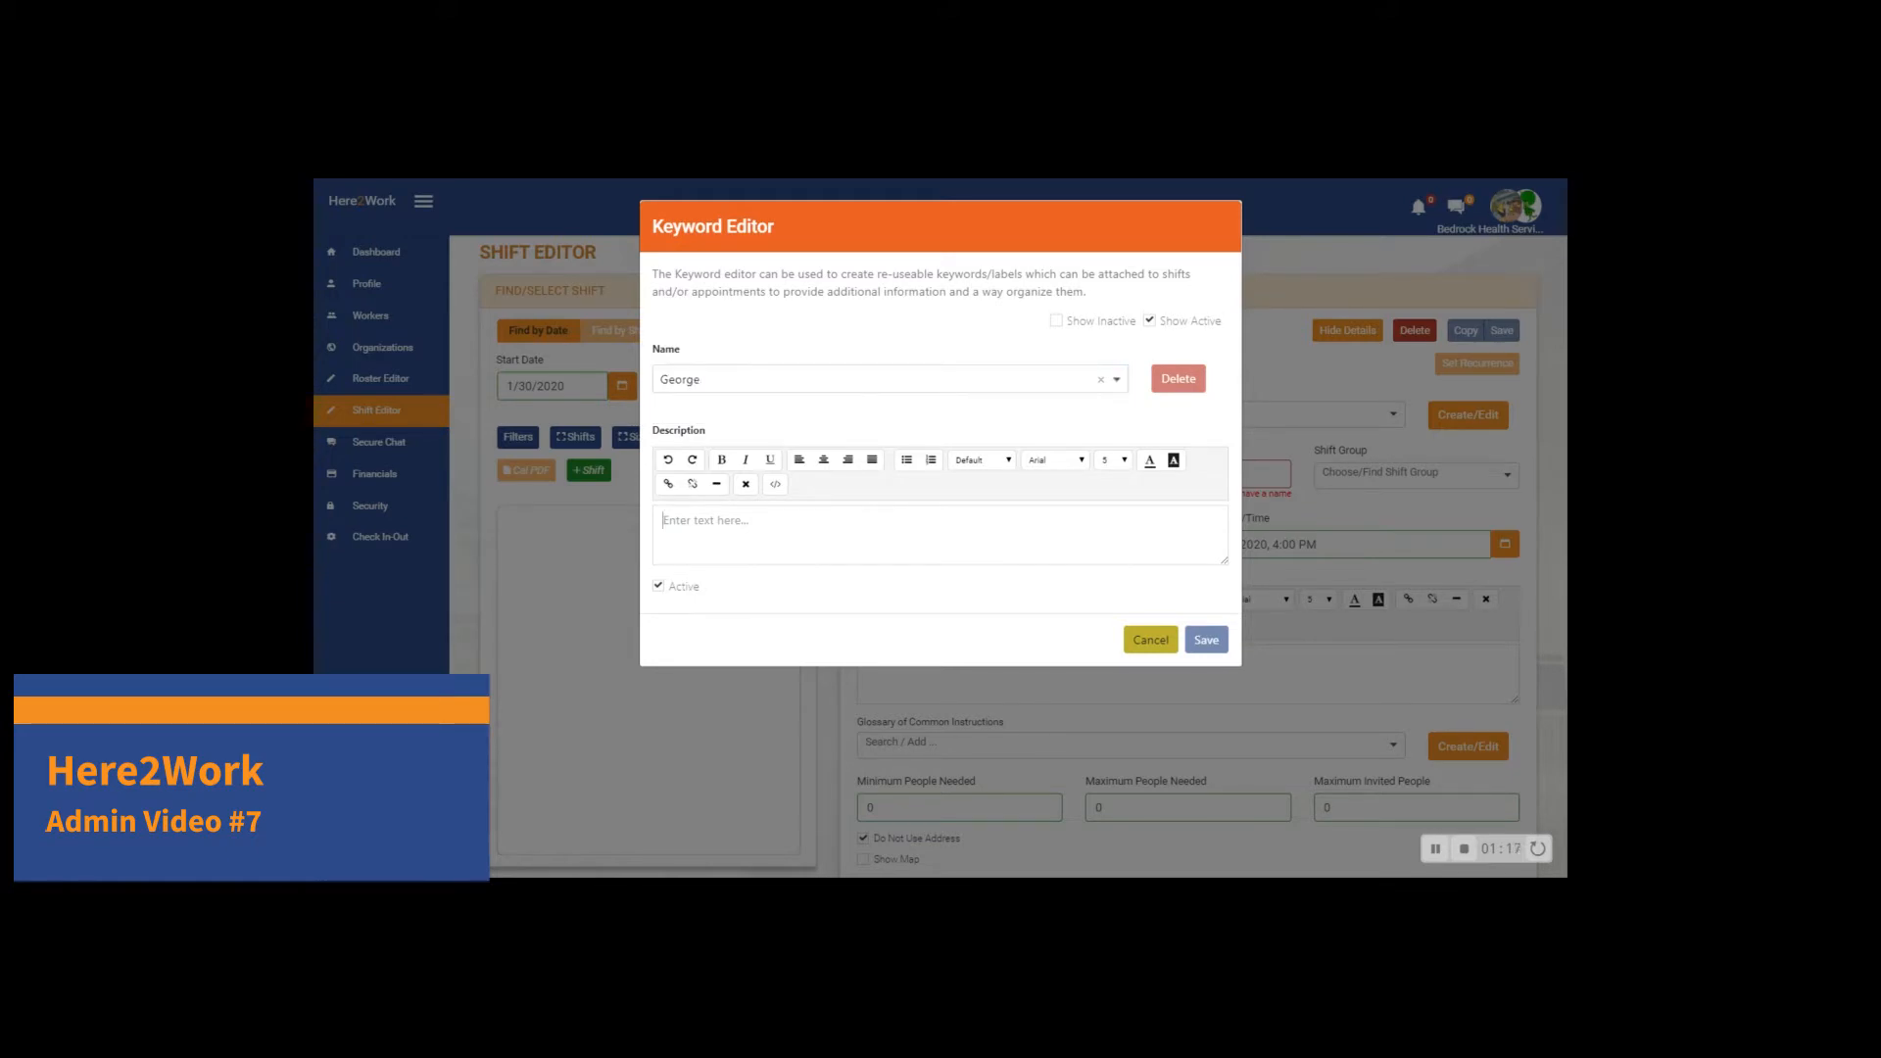
text(Cretaed)
key(BackSpace)
key(BackSpace)
key(BackSpace)
key(BackSpace)
key(BackSpace)
text(ated)
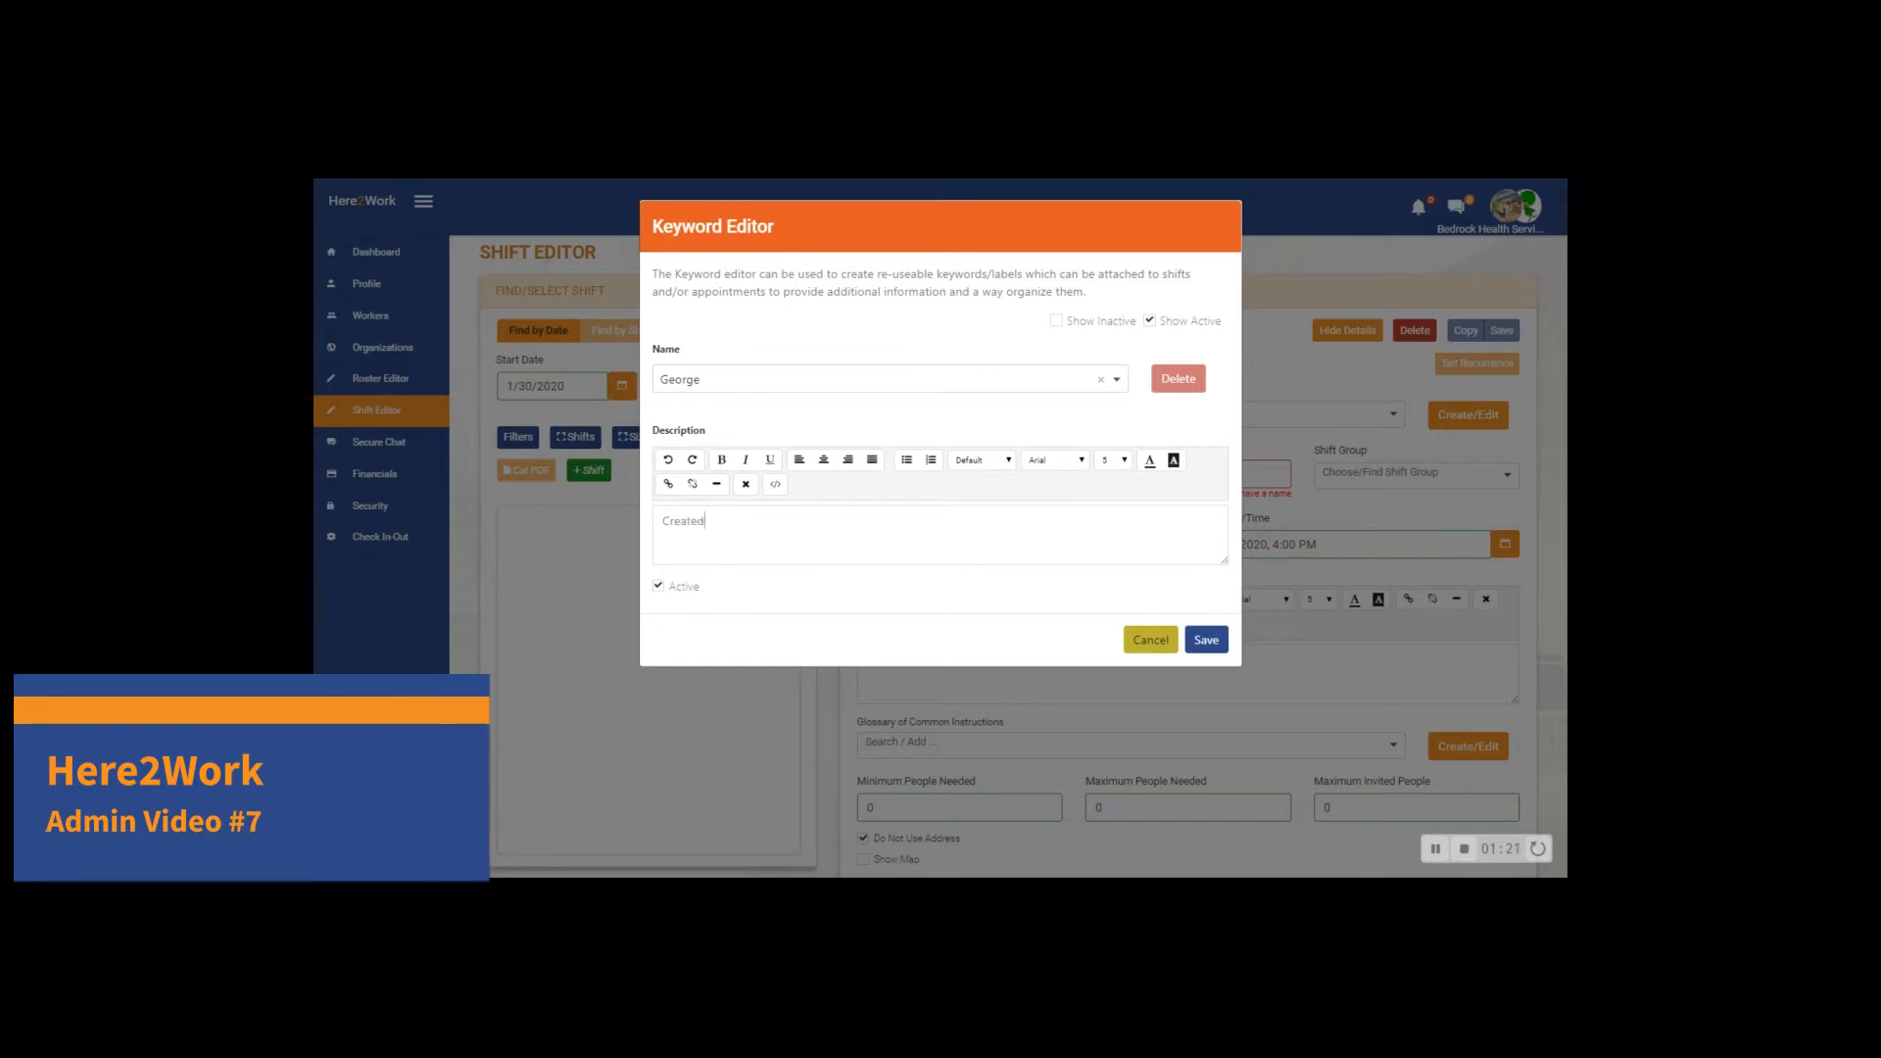
text( by Geog)
key(BackSpace)
text(rge)
click(1206, 639)
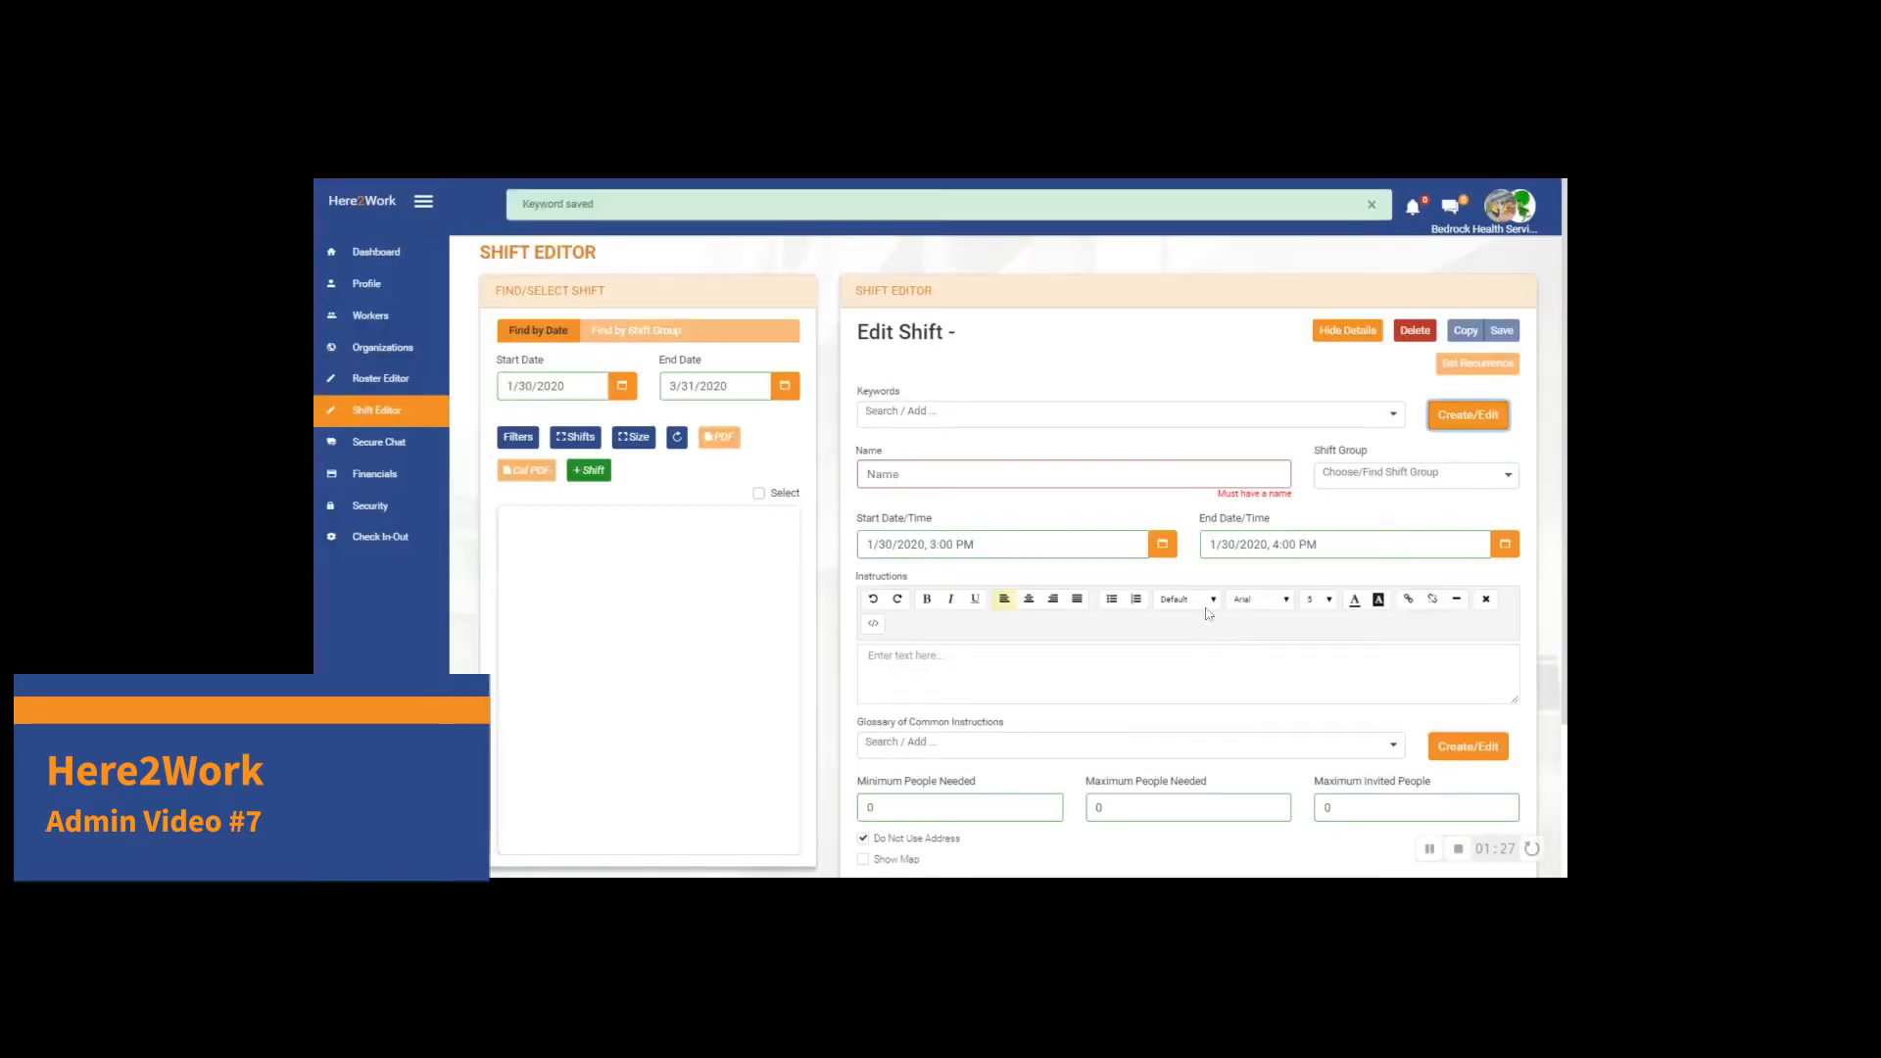
- Attach the newly created keyword to the shift and name the shift "PSW Shift"
click(944, 415)
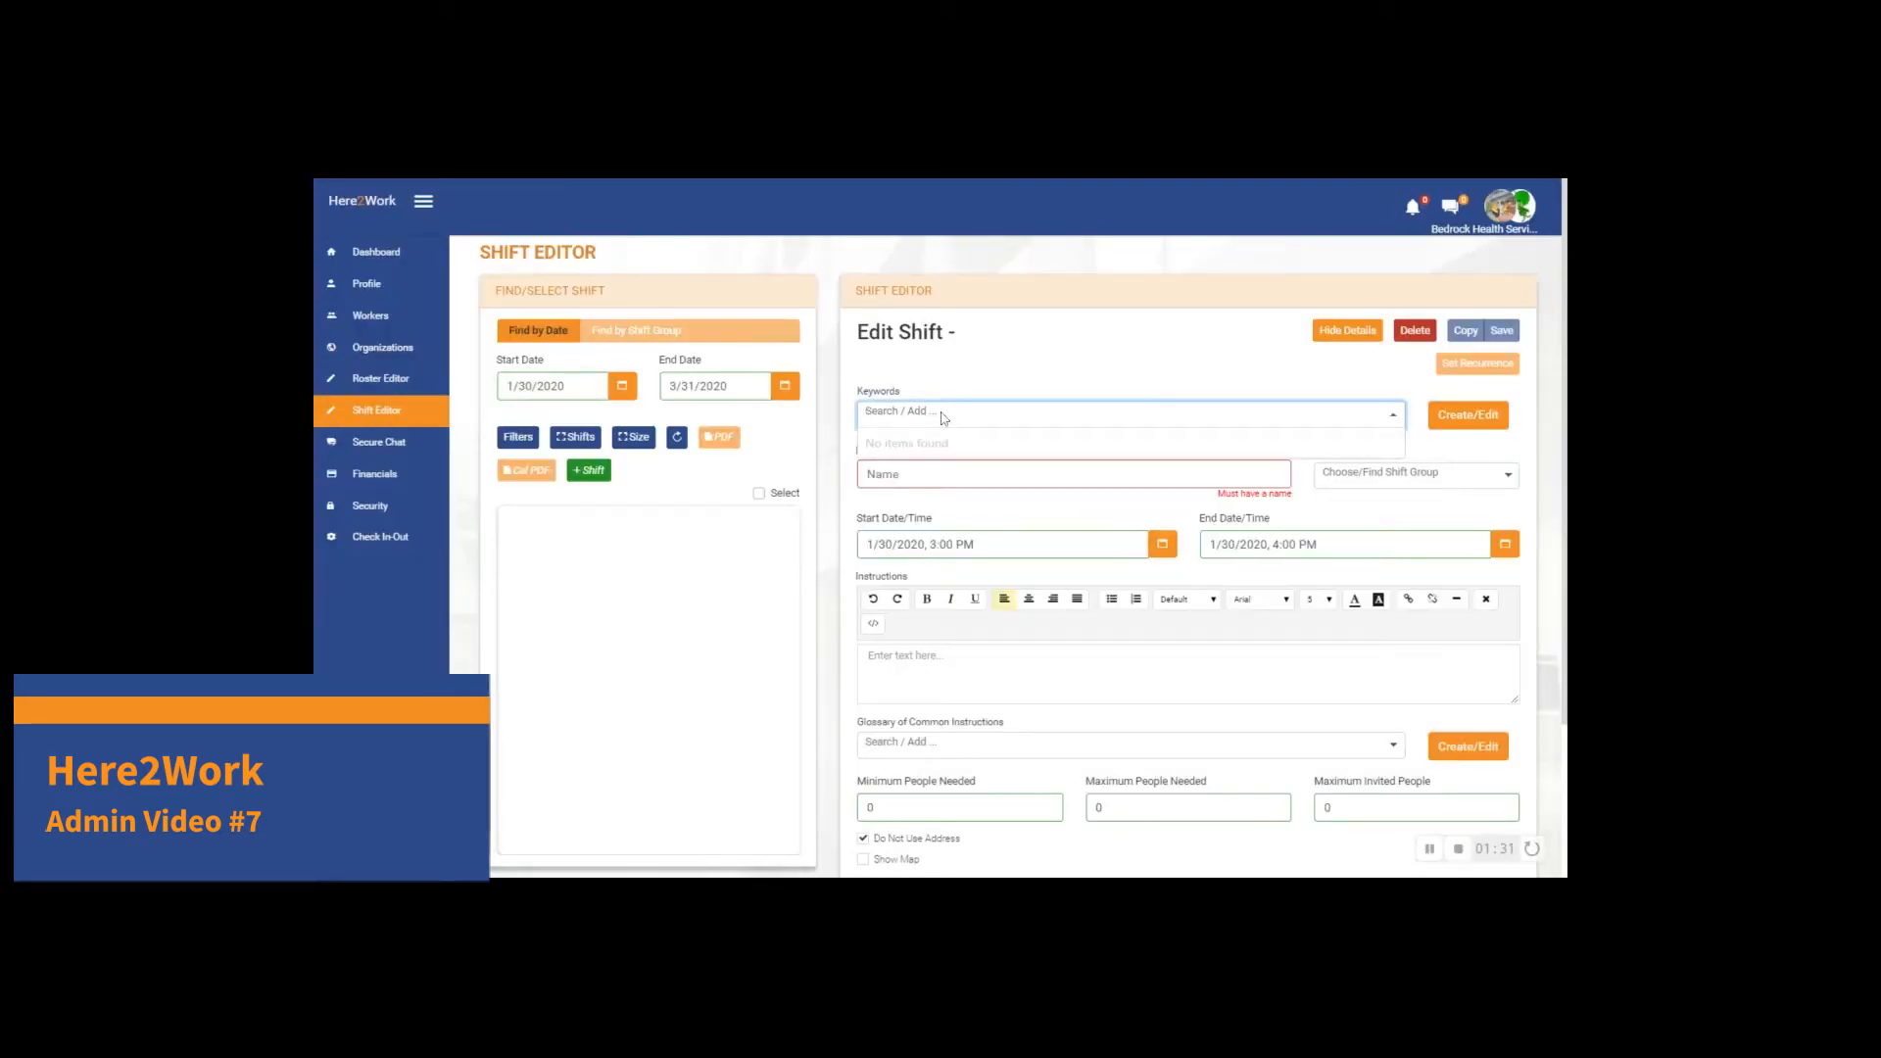
text(g)
click(934, 440)
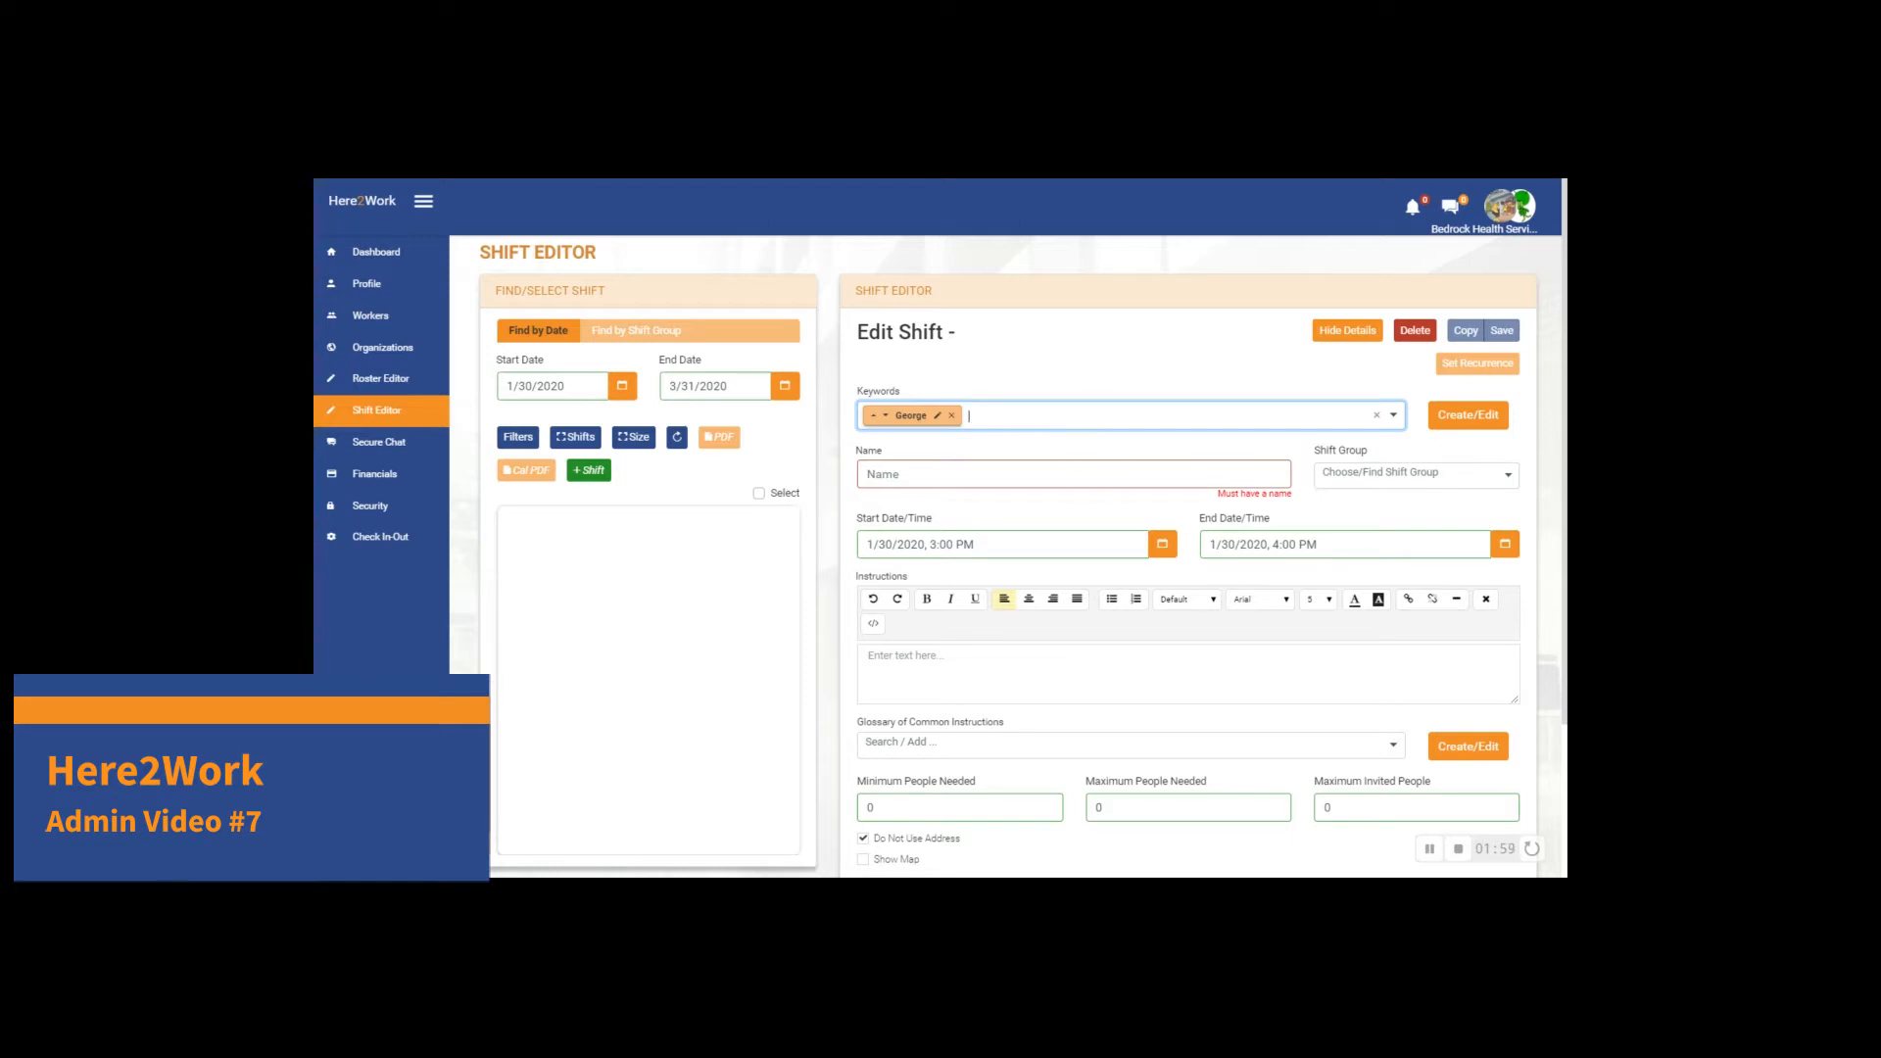
key(Tab)
text(P)
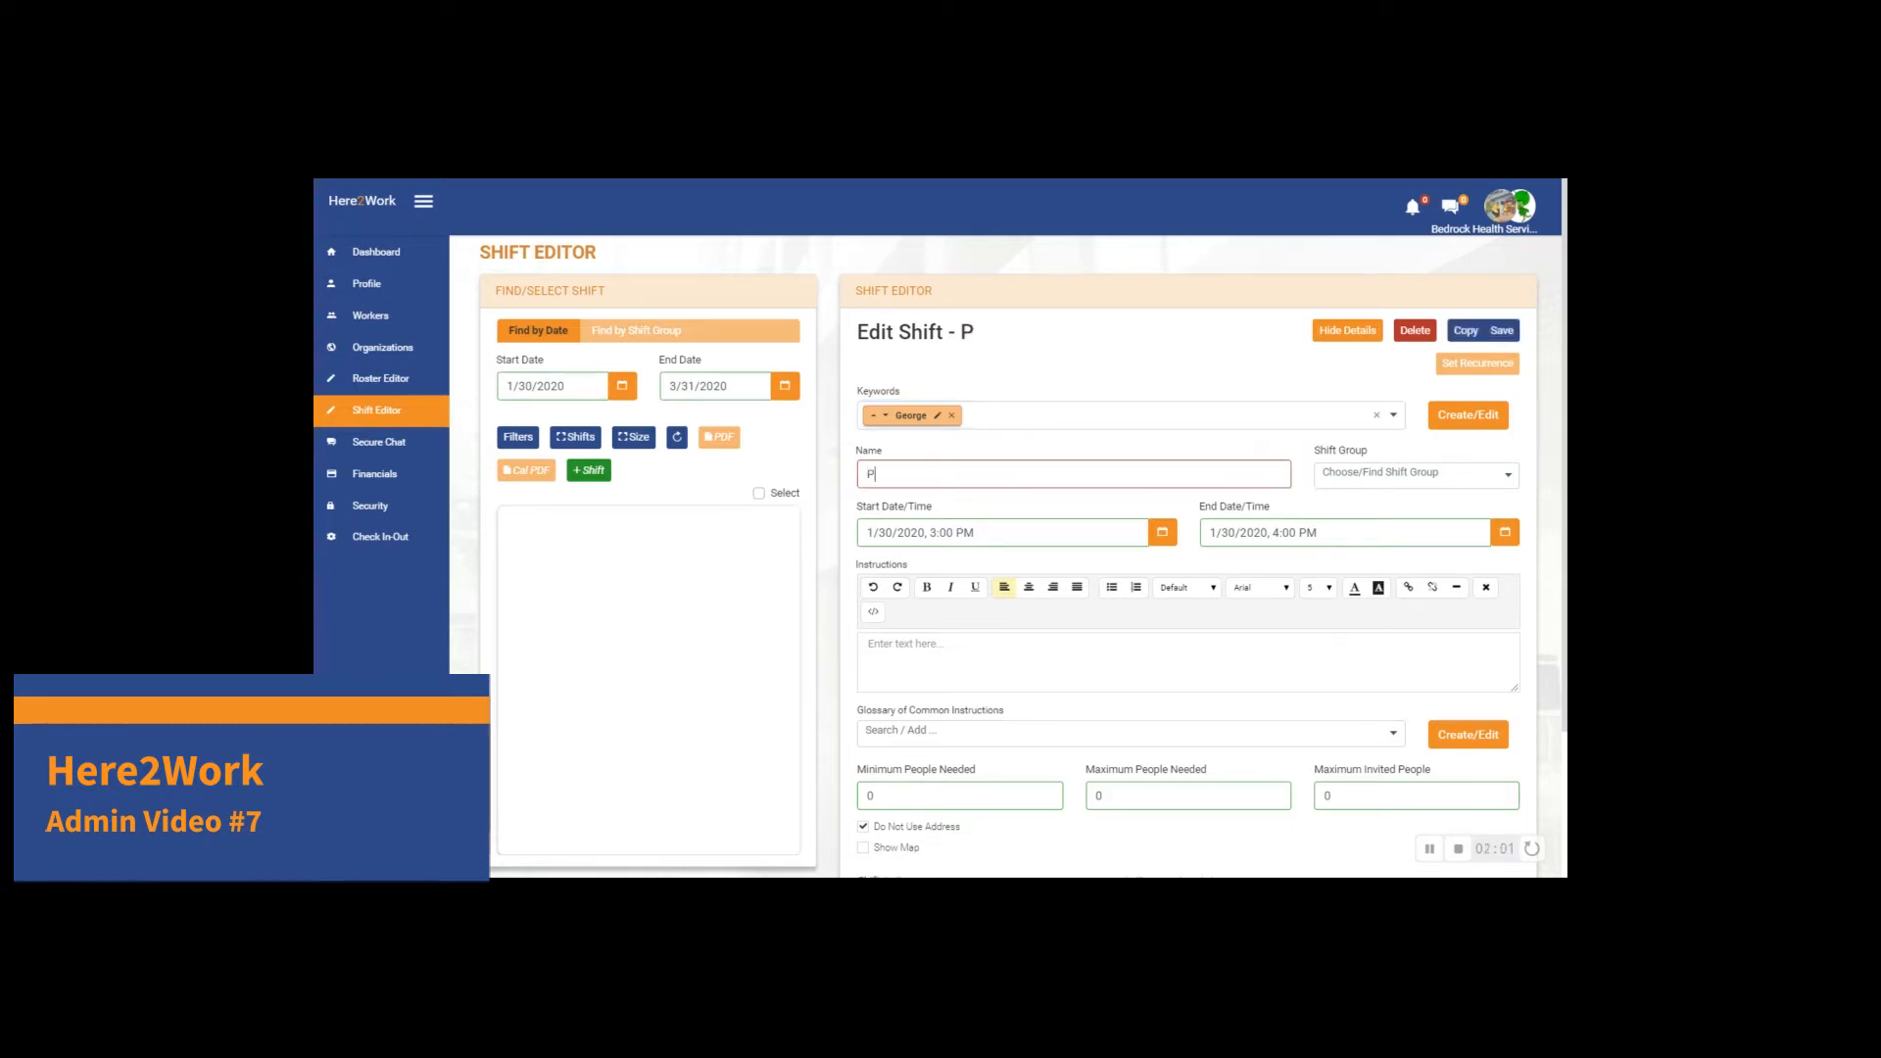
text(SW Shift)
- Set the shift's start date and time to 3/2/2020, 1:00 PM
click(1164, 534)
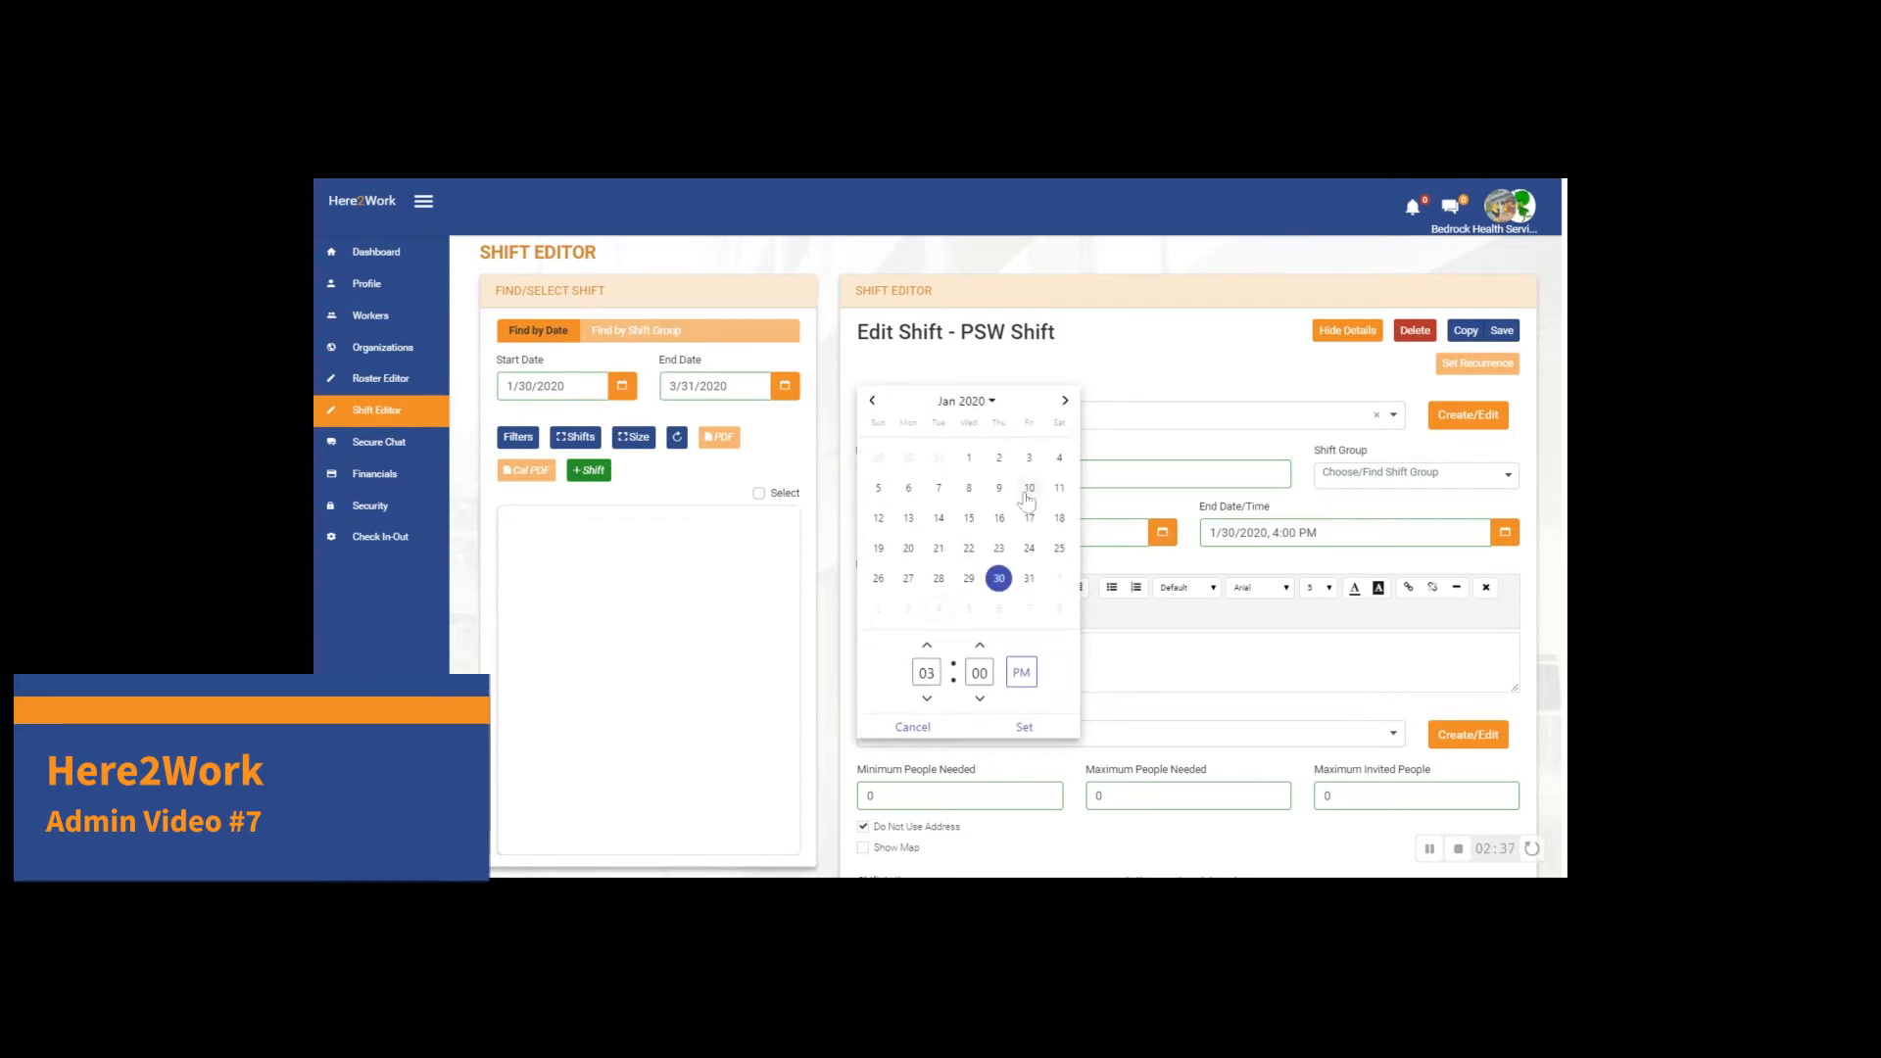
click(1065, 402)
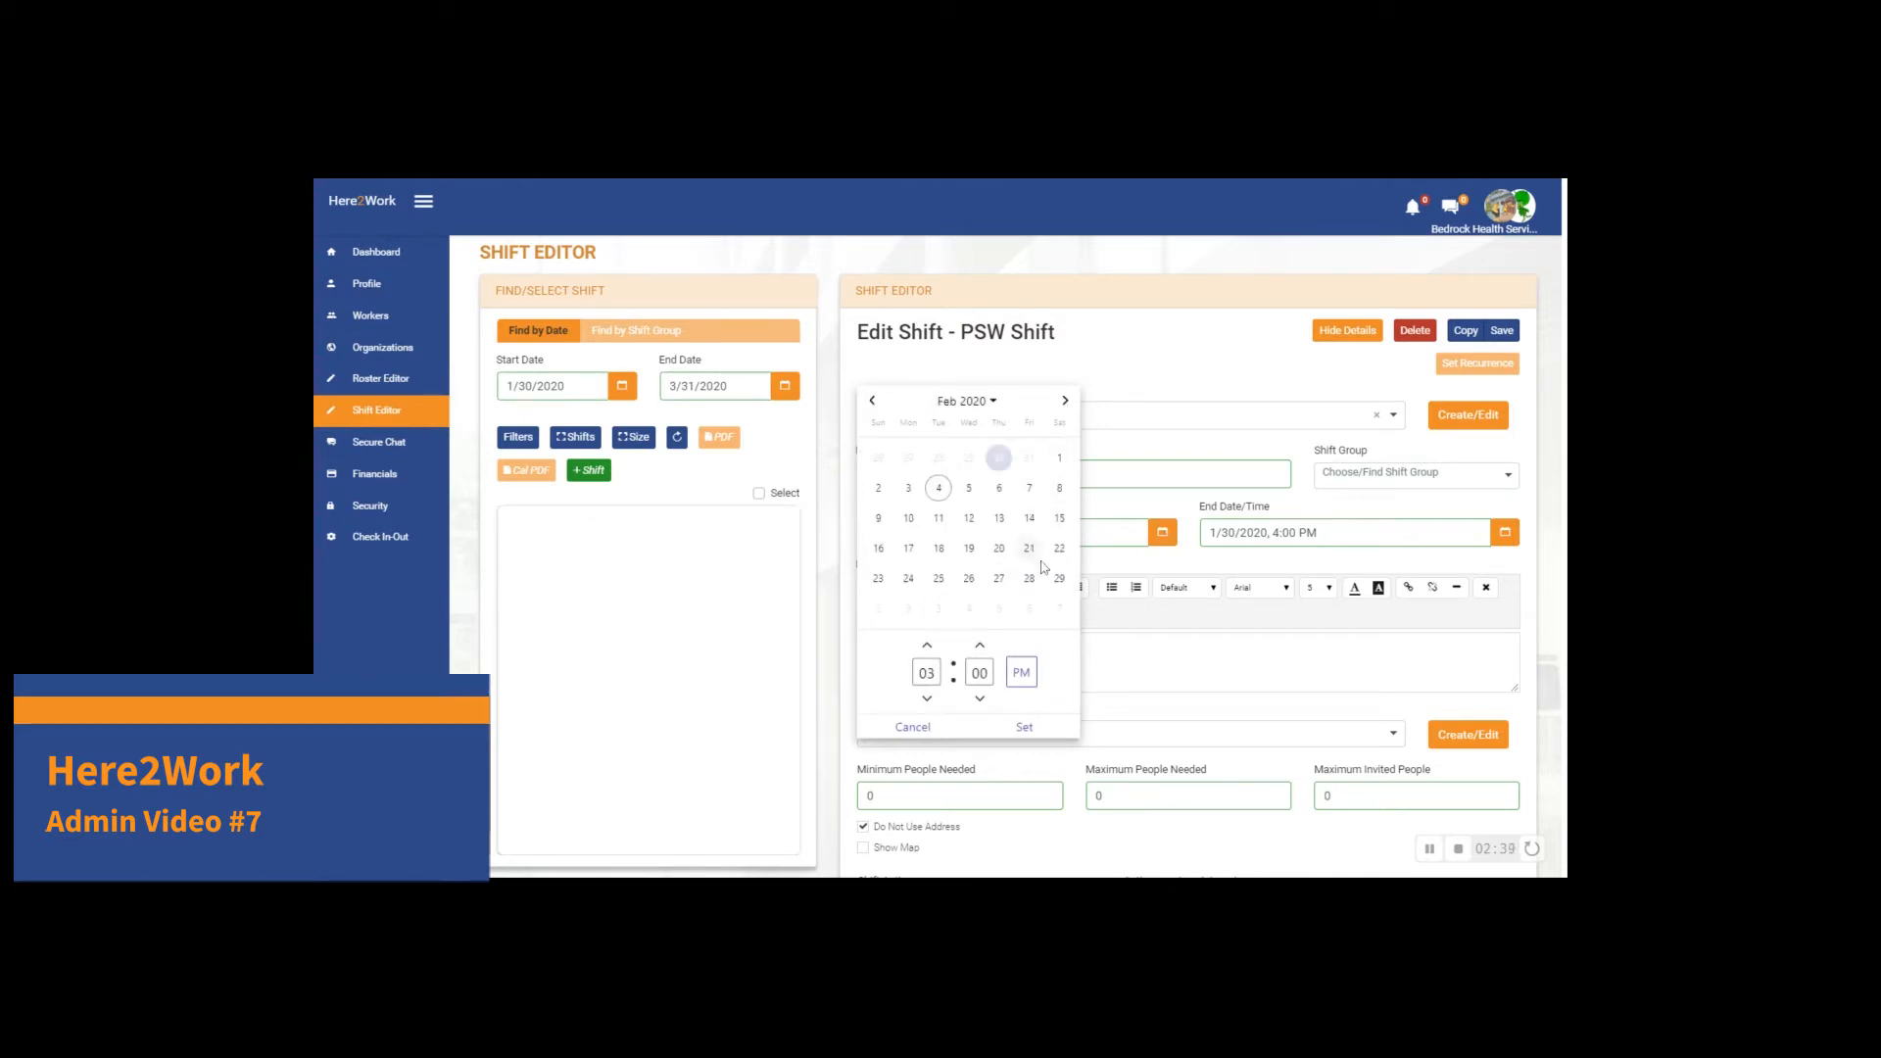
click(1065, 403)
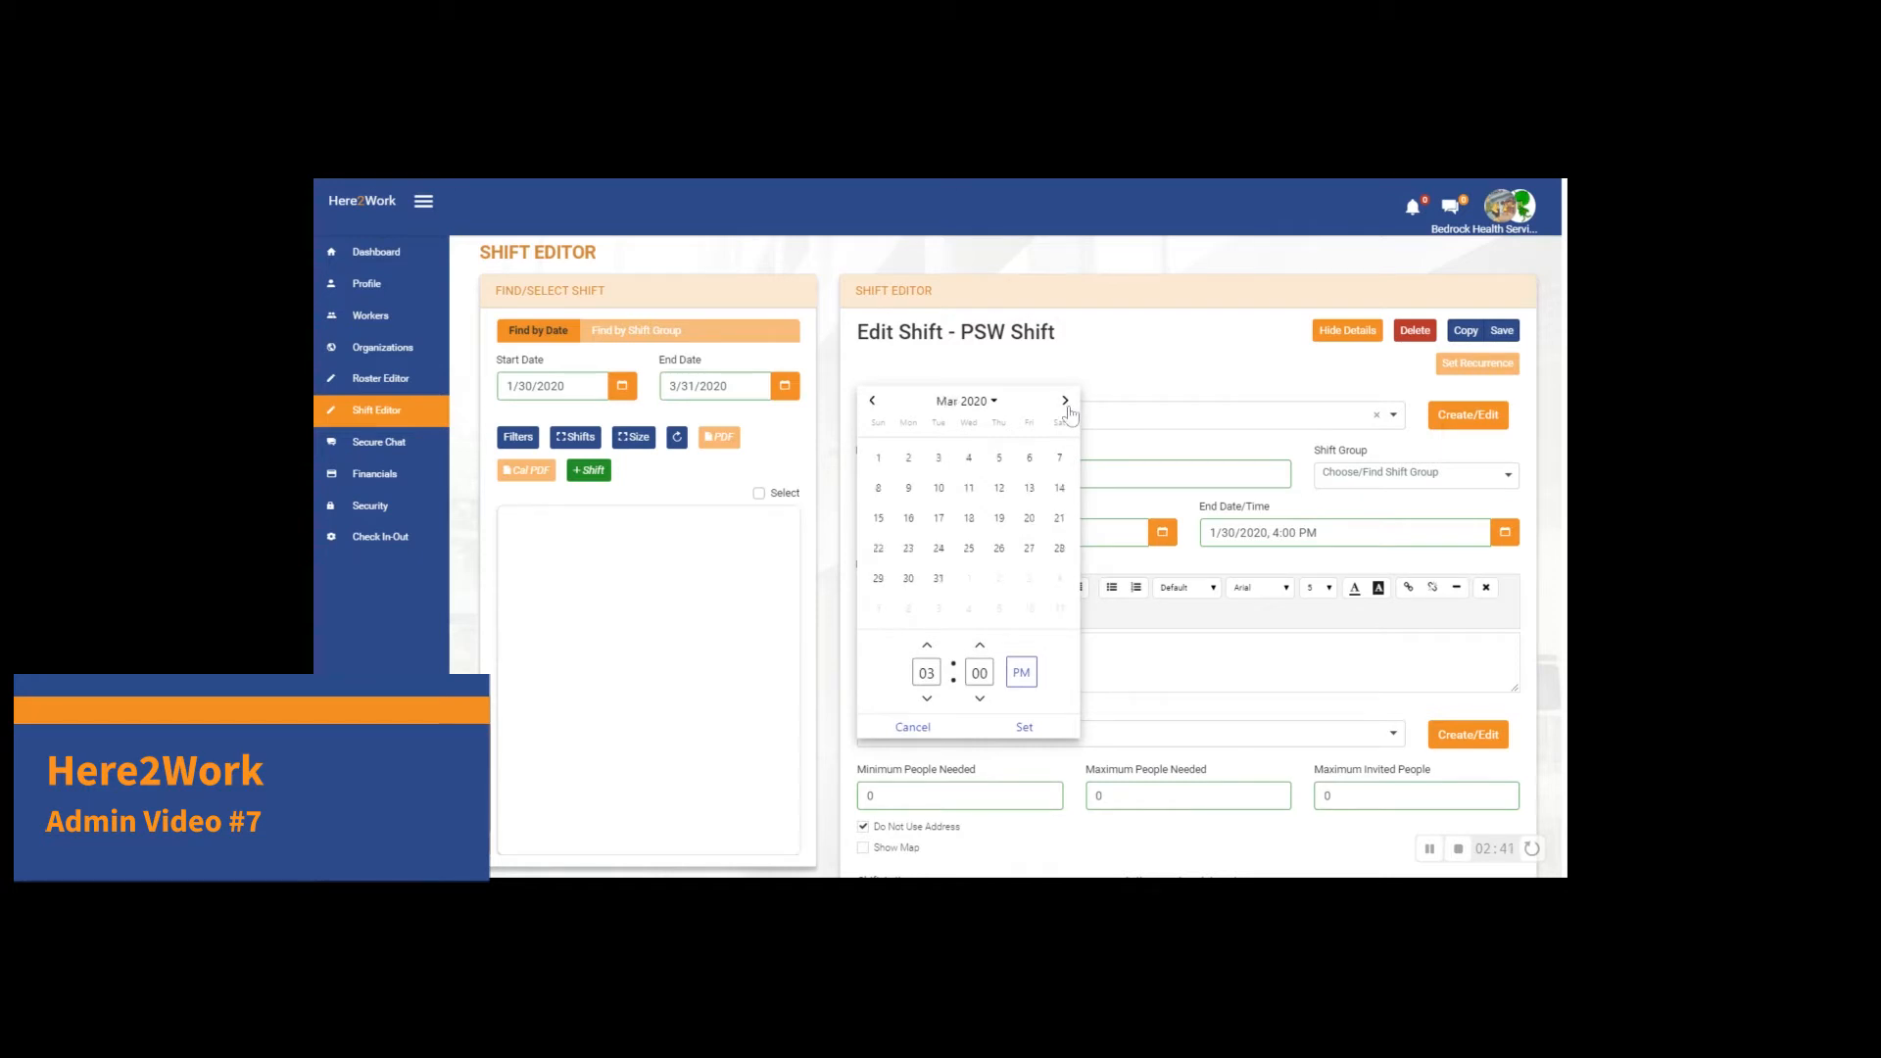
click(908, 457)
click(927, 698)
click(926, 699)
click(1026, 729)
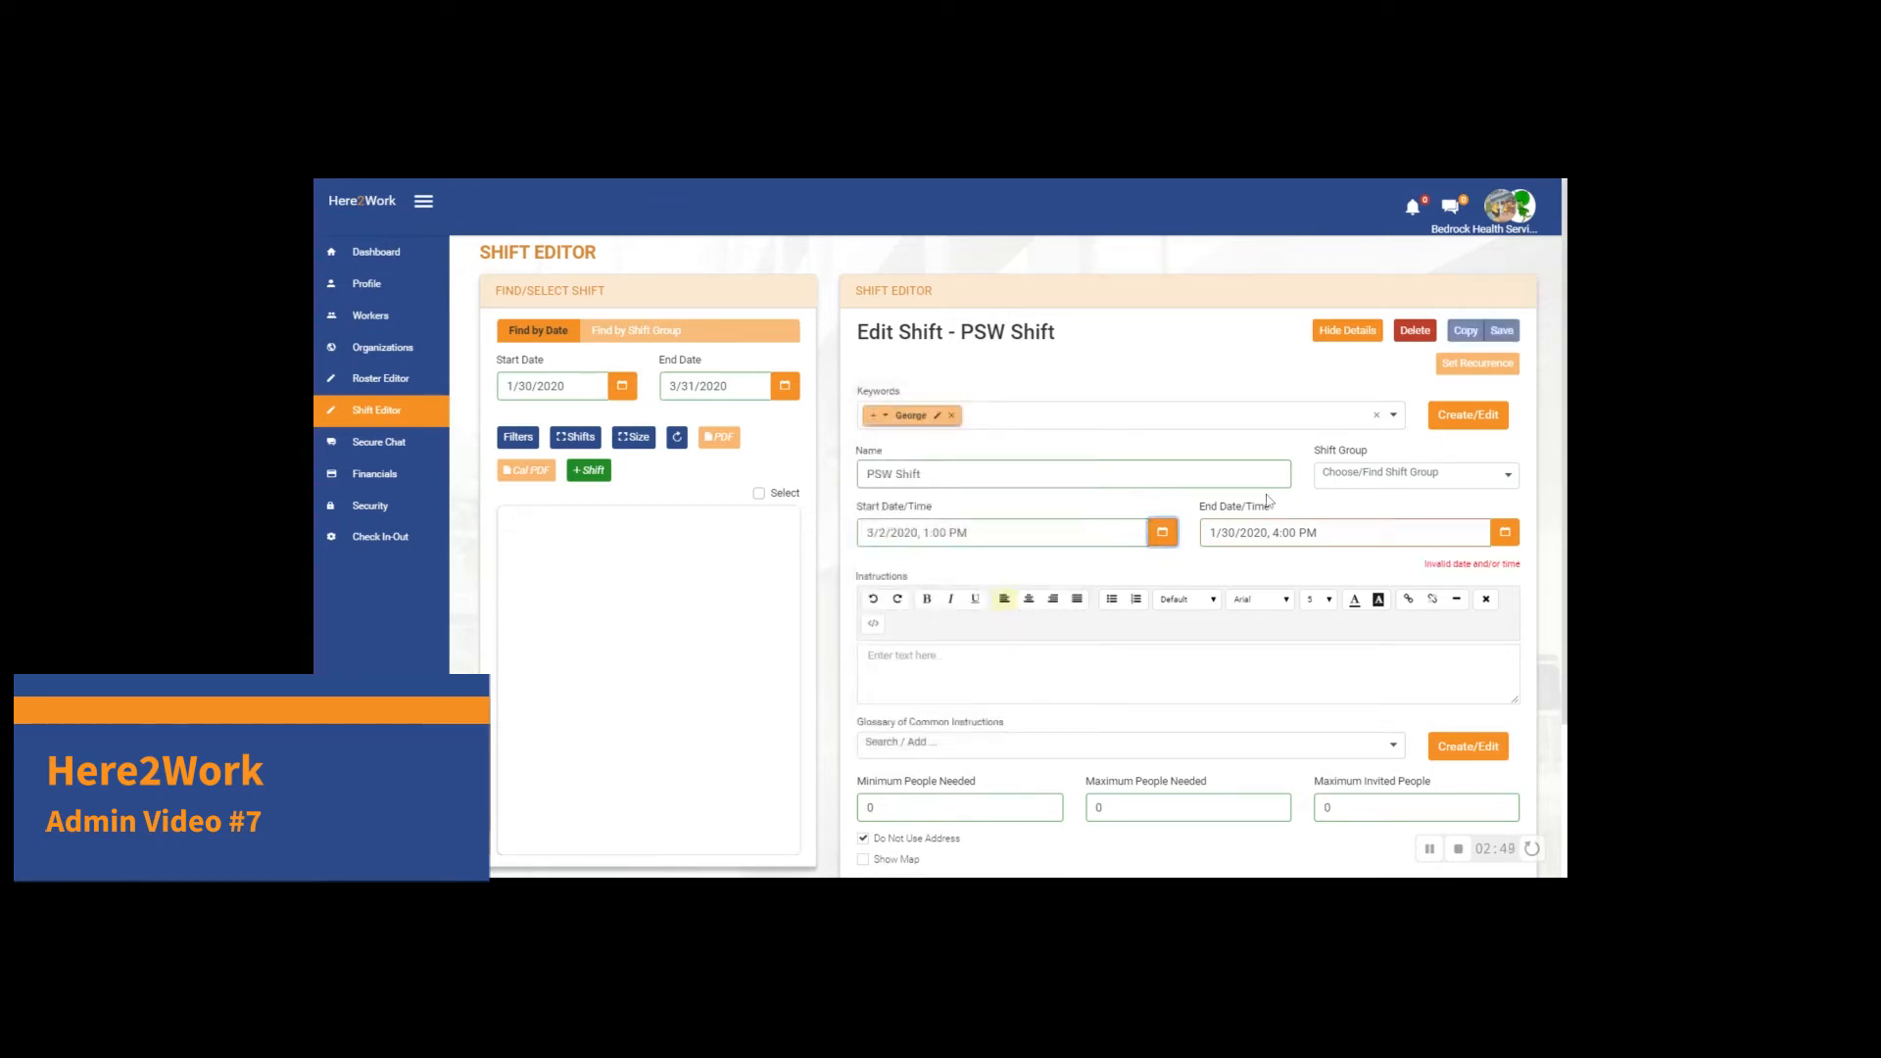
- Set the shift's end date and time to 3/2/2020, 8:00 PM
click(1505, 533)
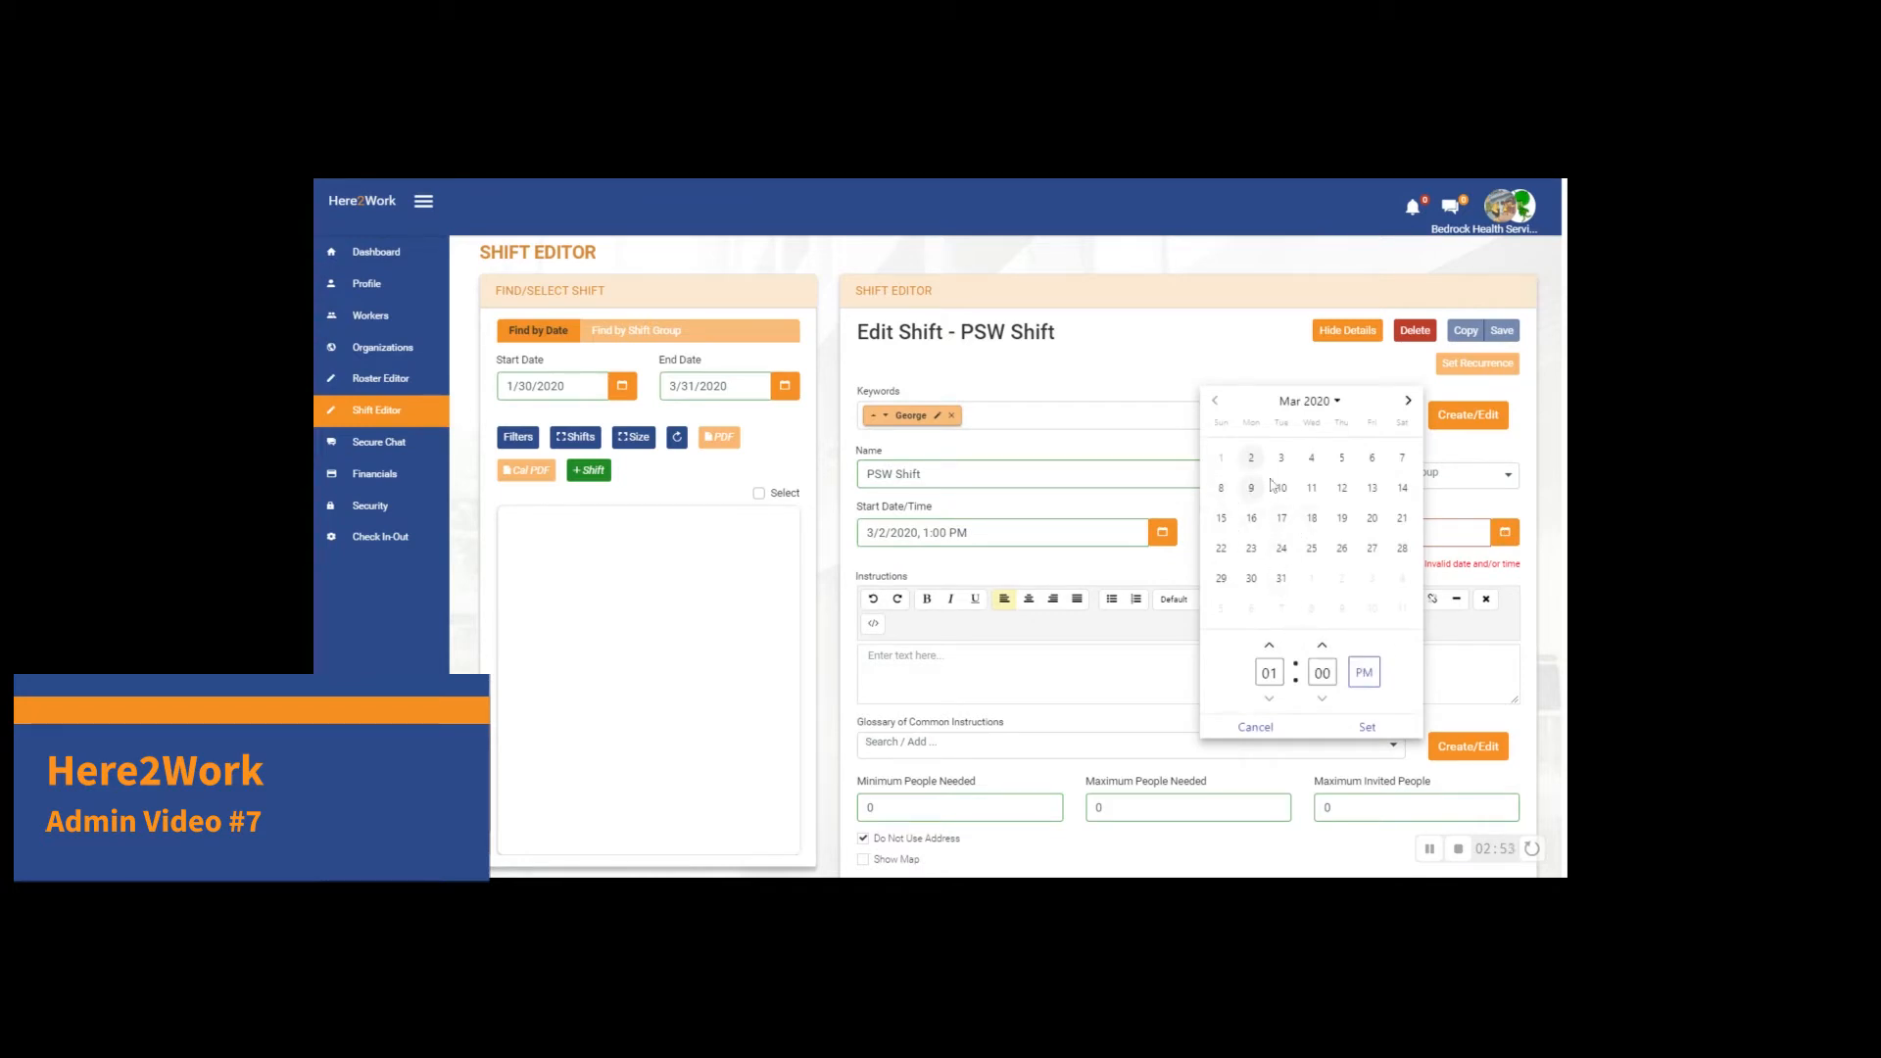
click(1269, 649)
click(1269, 649)
click(1372, 728)
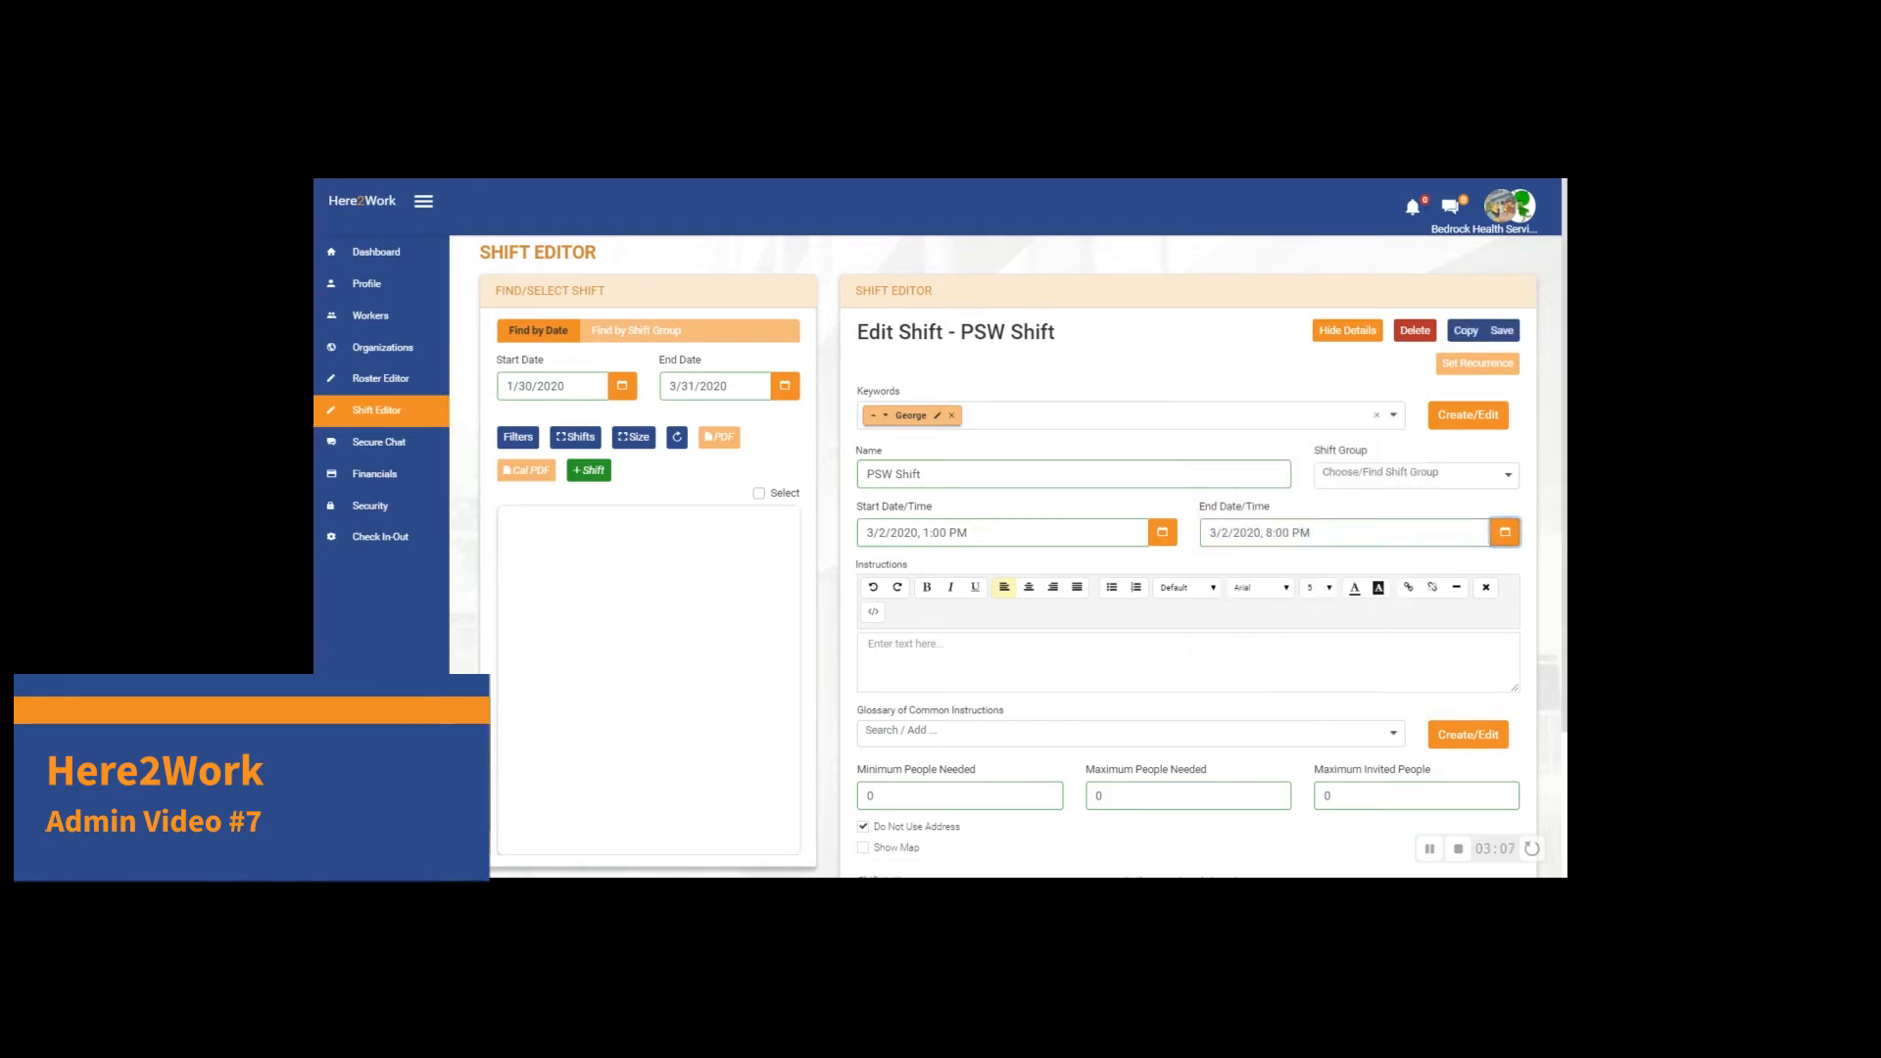
- Enter "Instructions ...." as the shift's instructions and save the shift
click(1097, 651)
text(Insrucitons)
key(BackSpace)
key(BackSpace)
text(ti t...)
click(1502, 334)
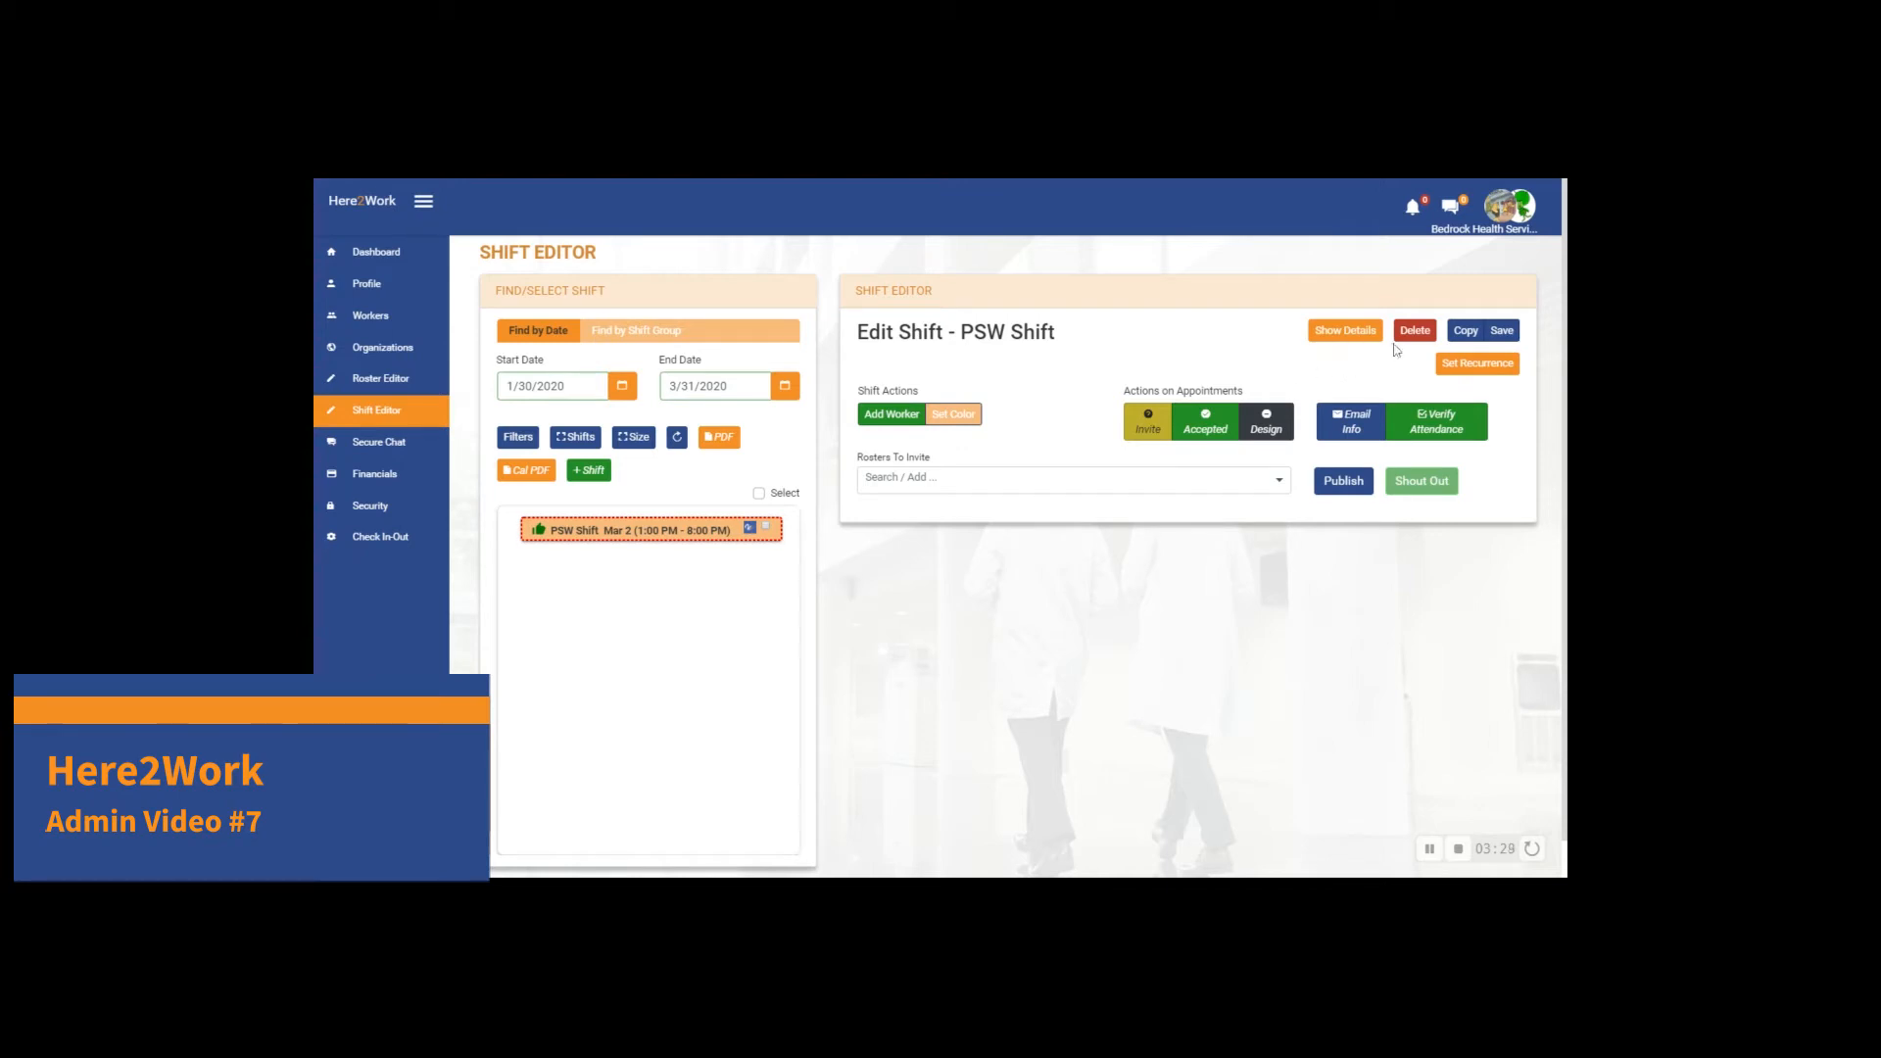
- Show the saved shift's details and examine its fields, people limits, shift actions and rosters to invite
click(1345, 333)
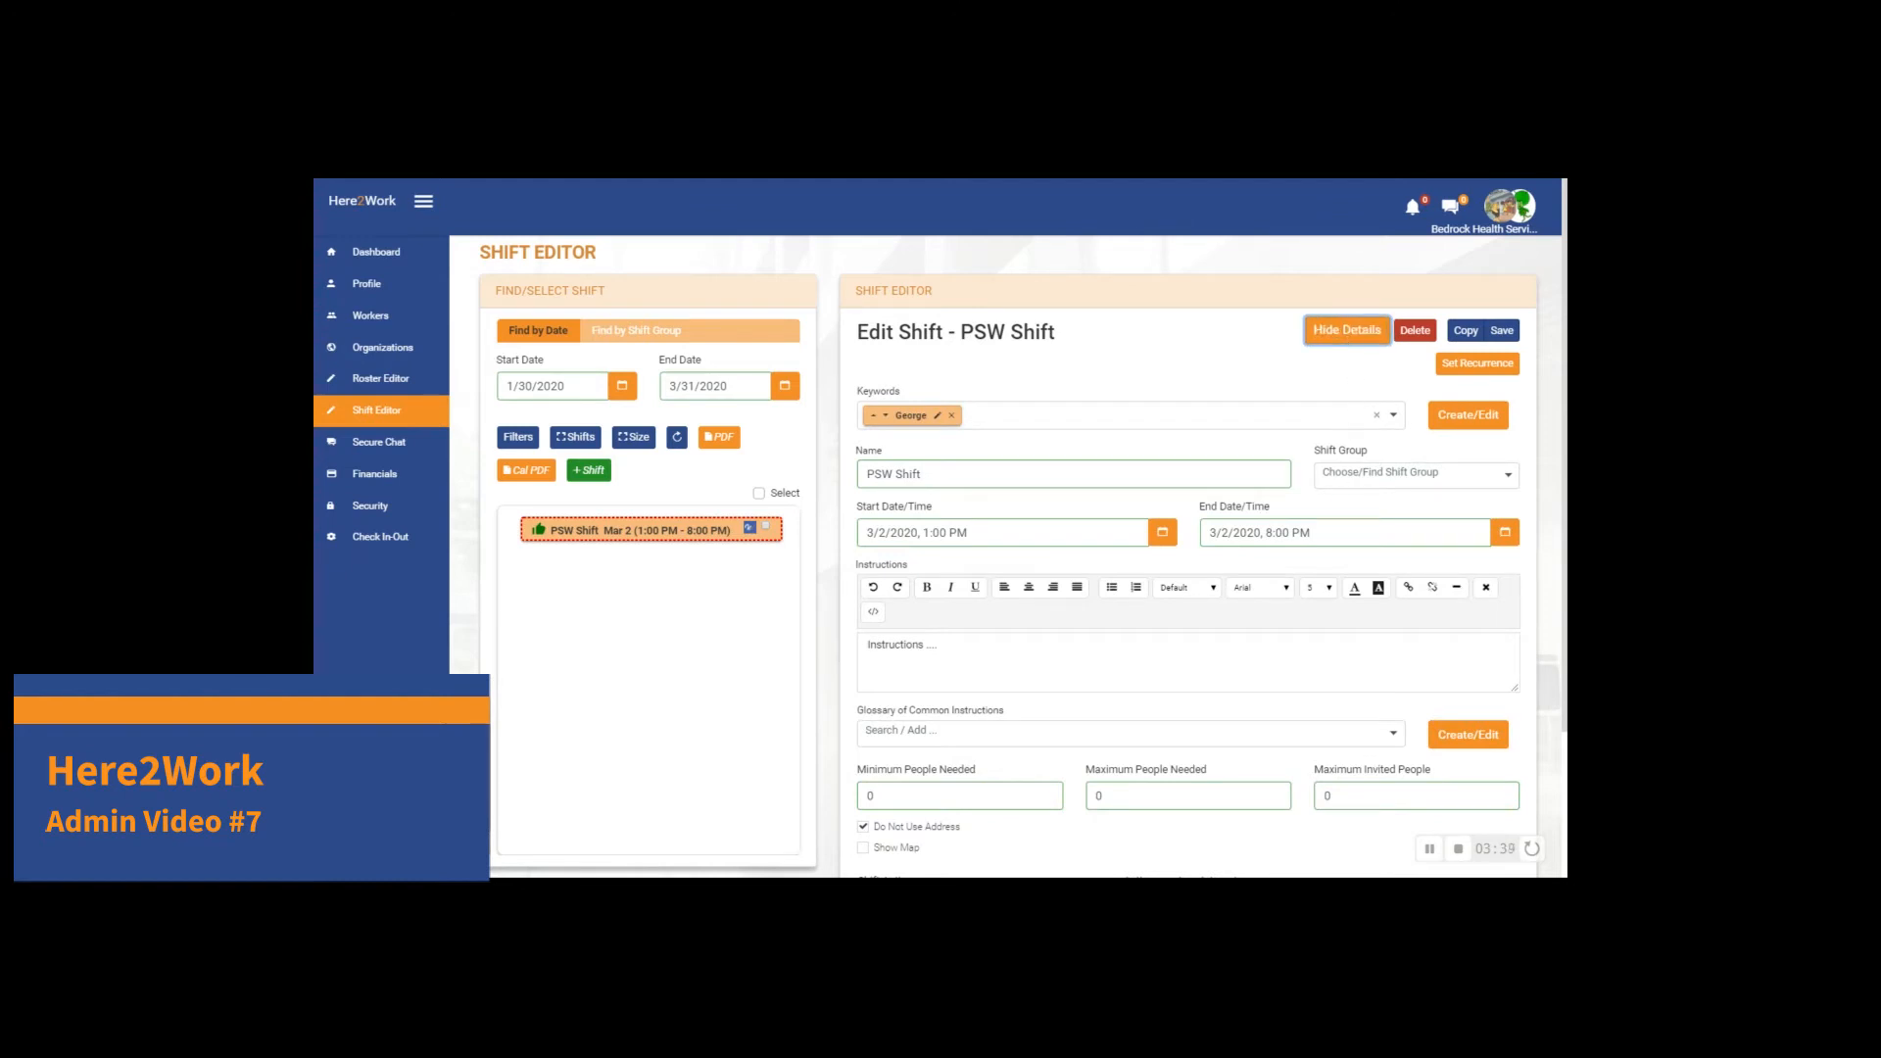
scroll(1309, 445, down, 3)
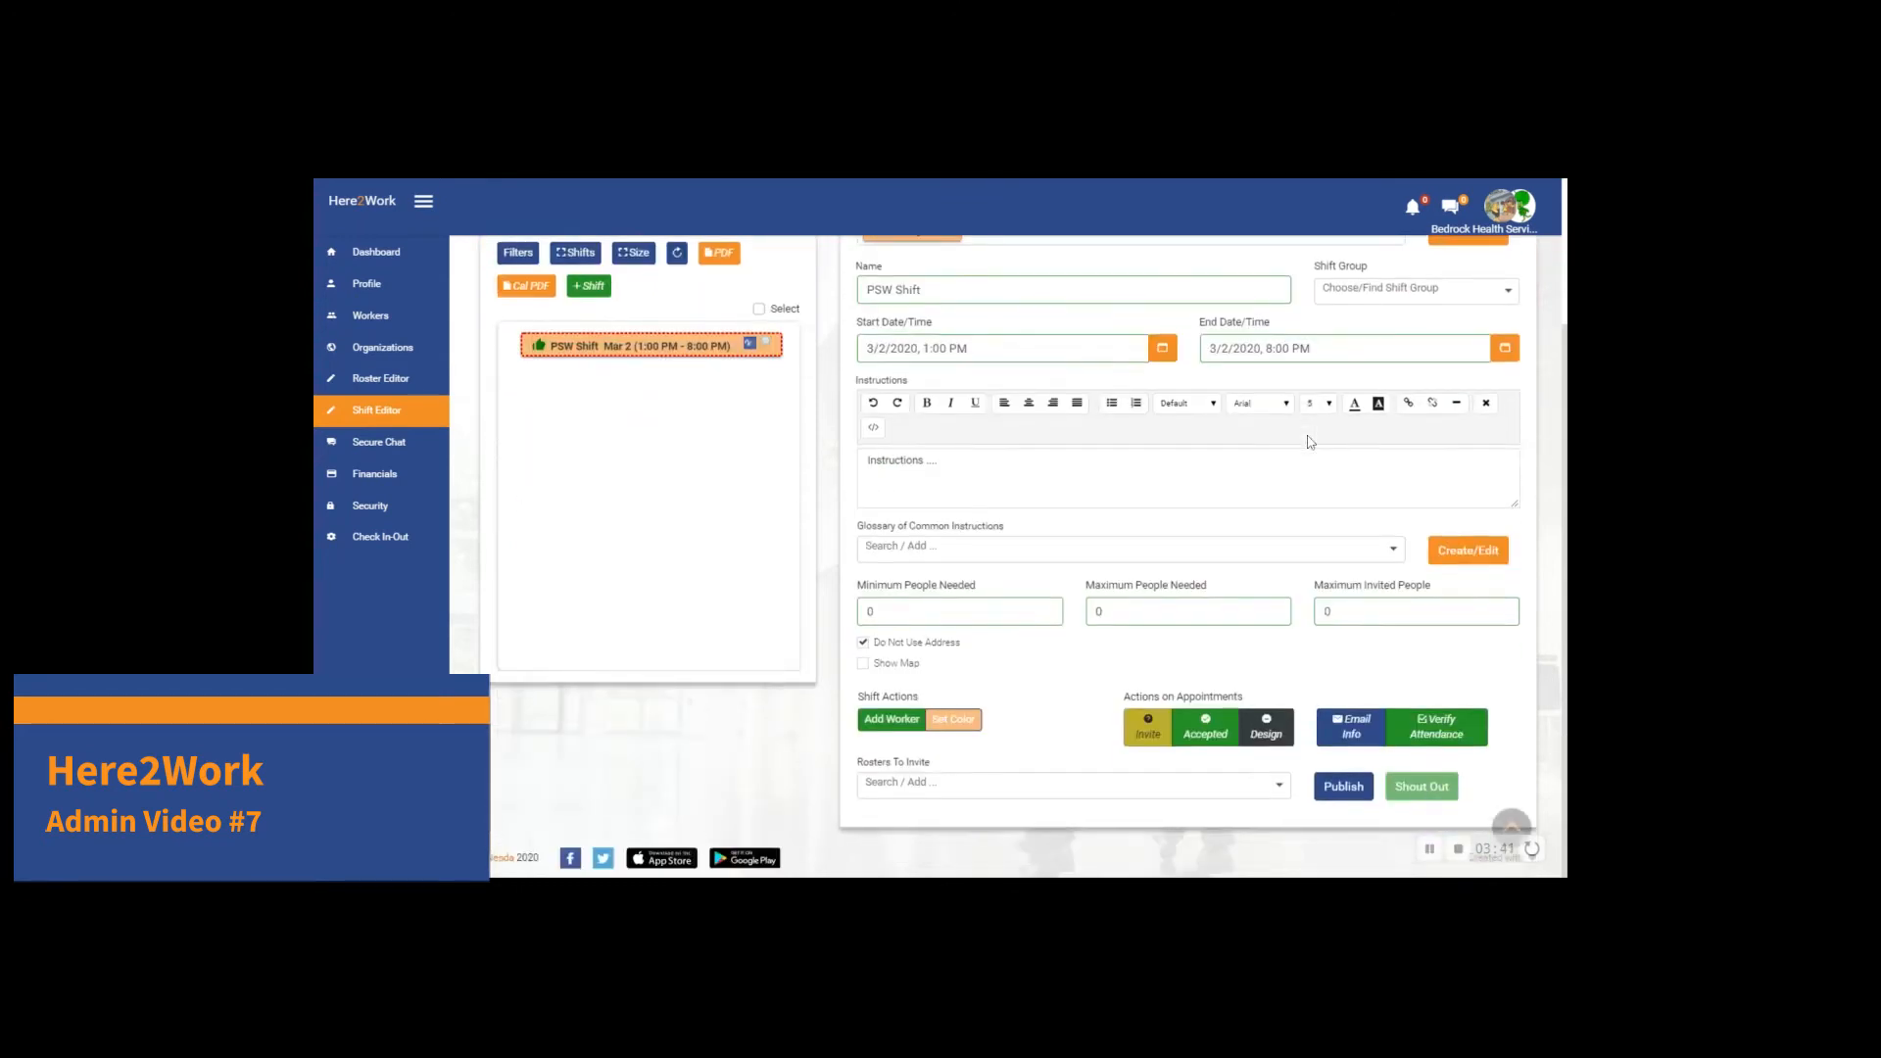
scroll(1309, 442, up, 2)
scroll(1309, 442, up, 1)
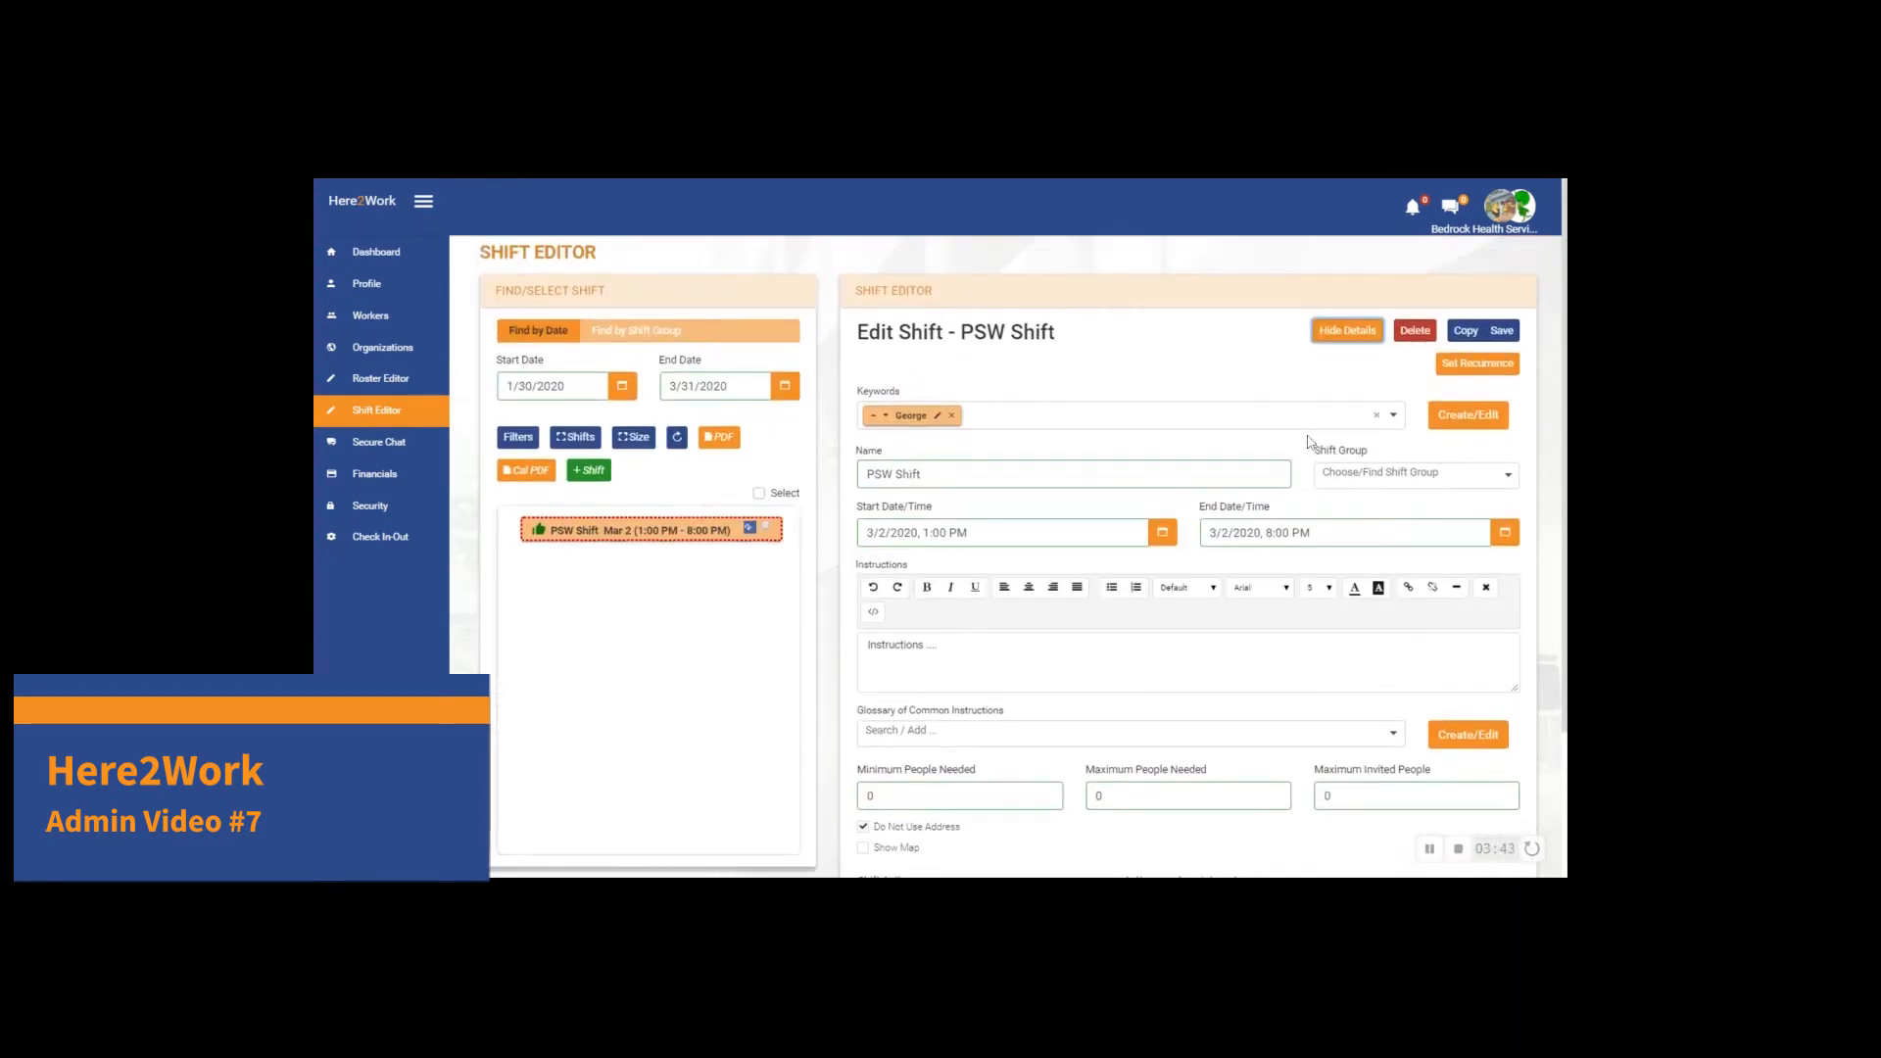
click(1347, 331)
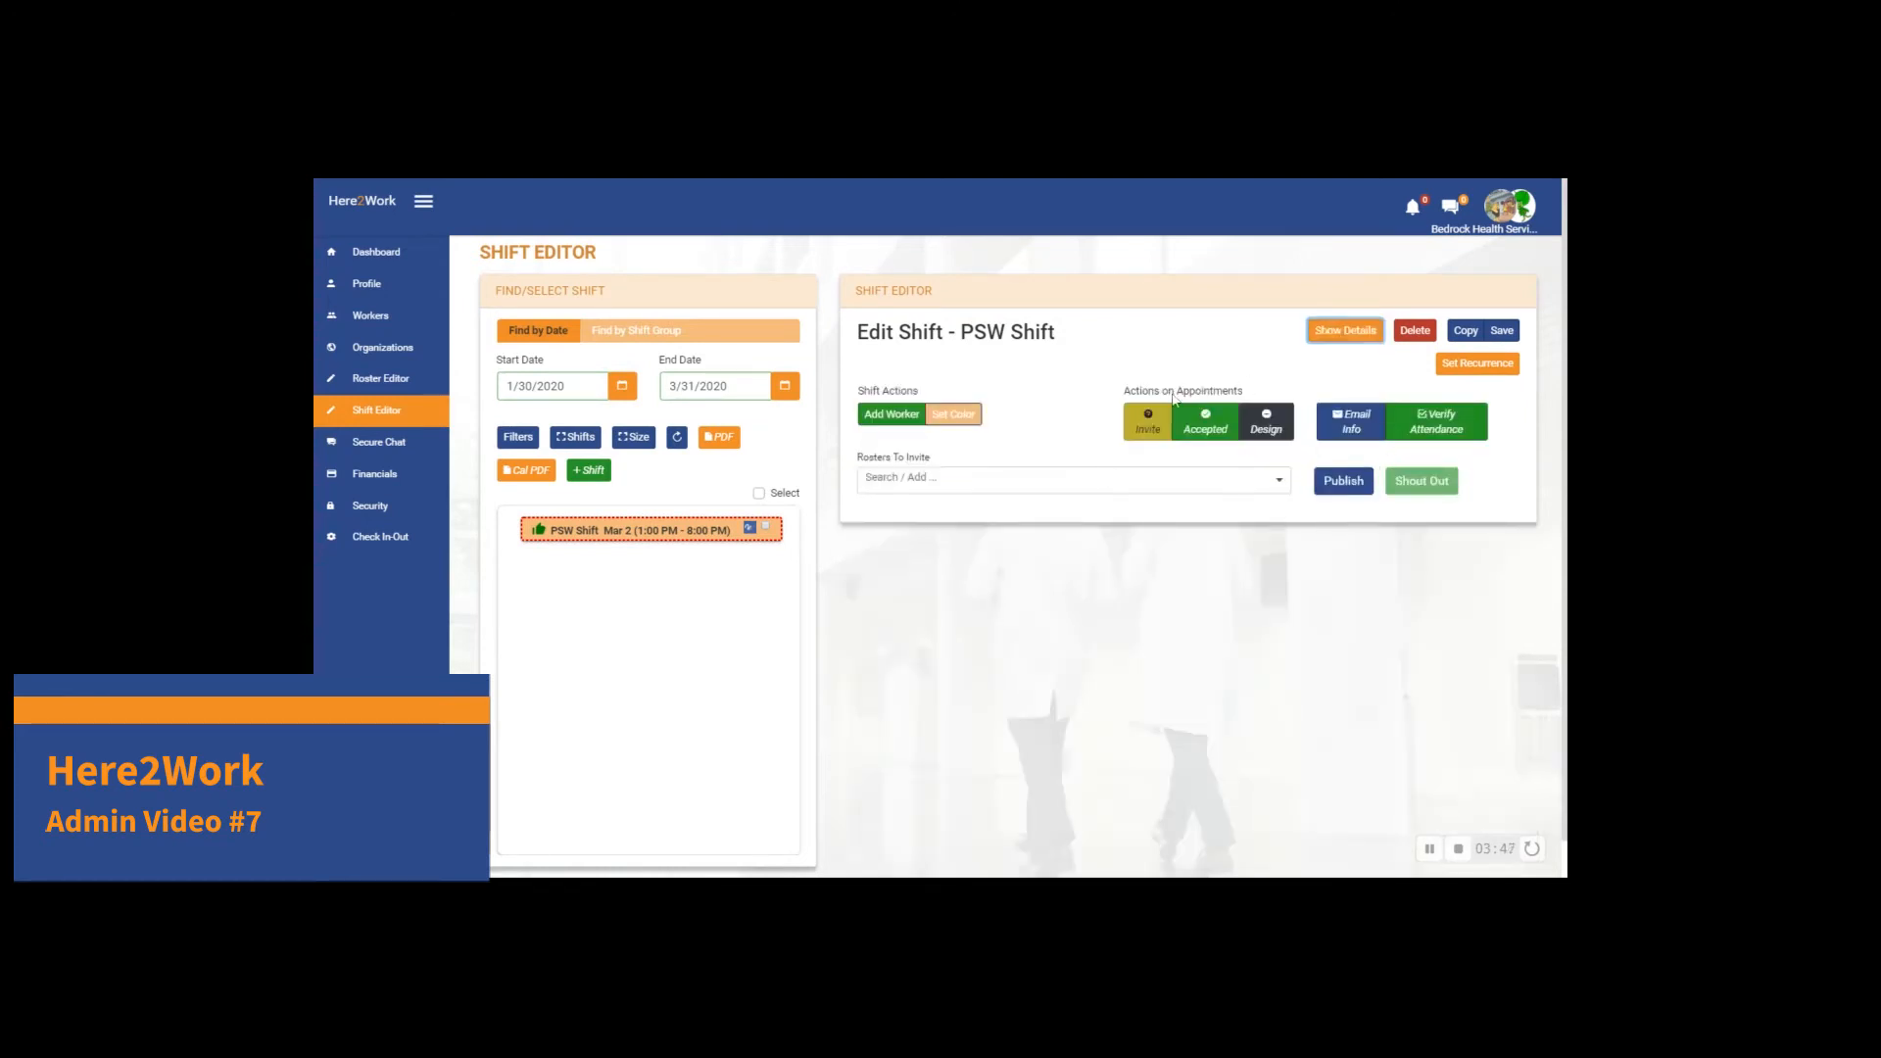
click(1333, 333)
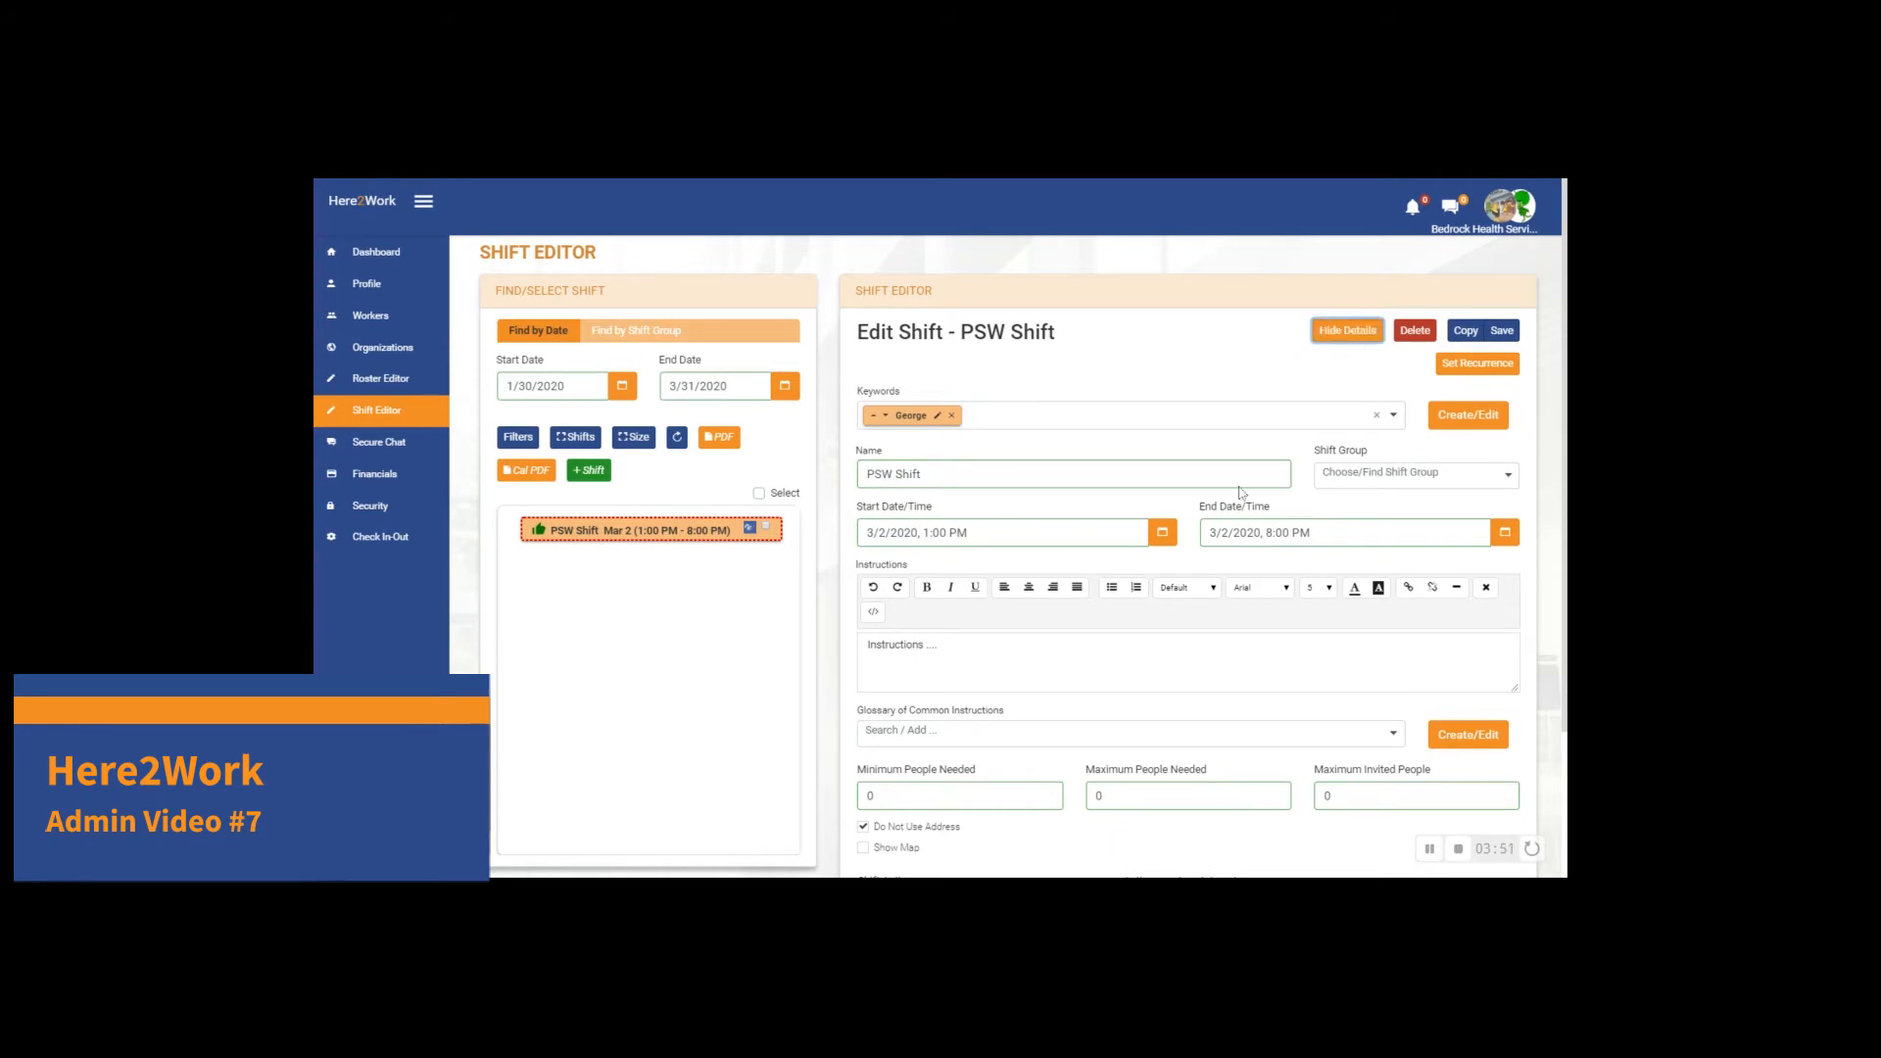
scroll(1188, 588, down, 2)
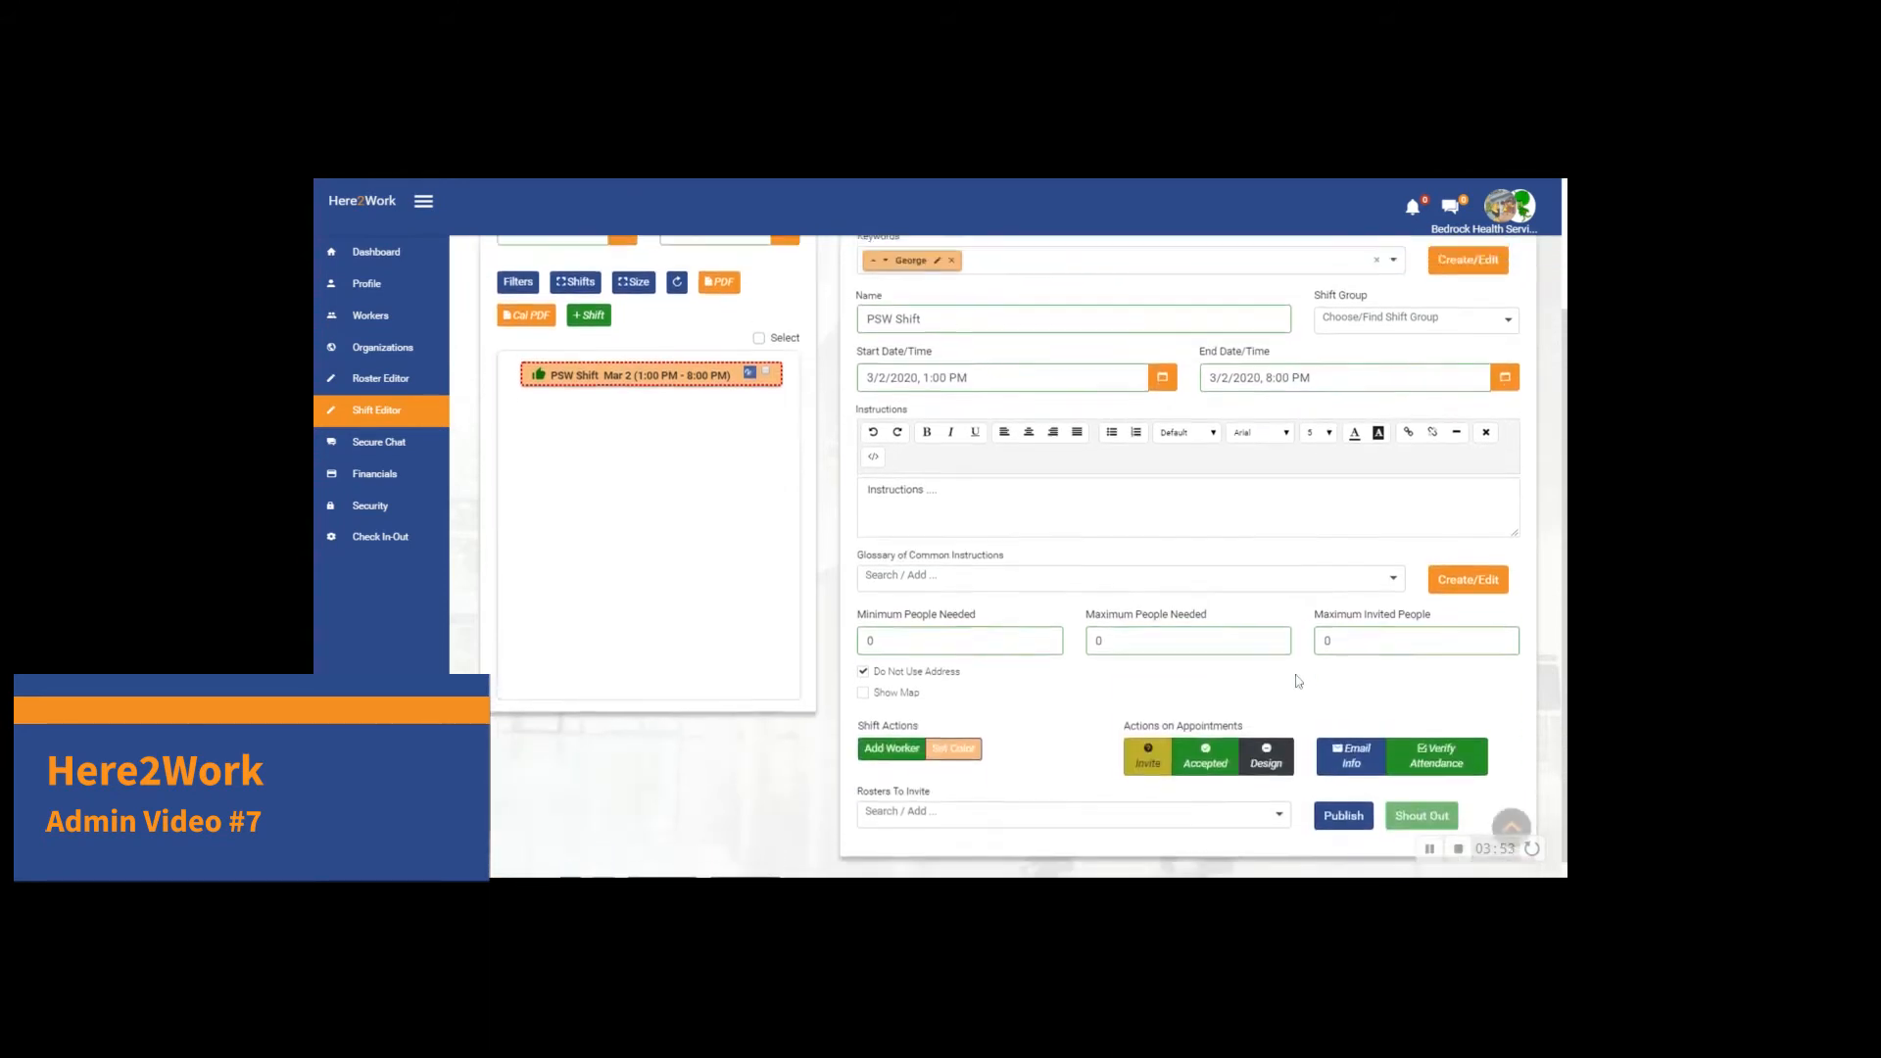
scroll(1187, 587, up, 2)
scroll(1187, 588, down, 2)
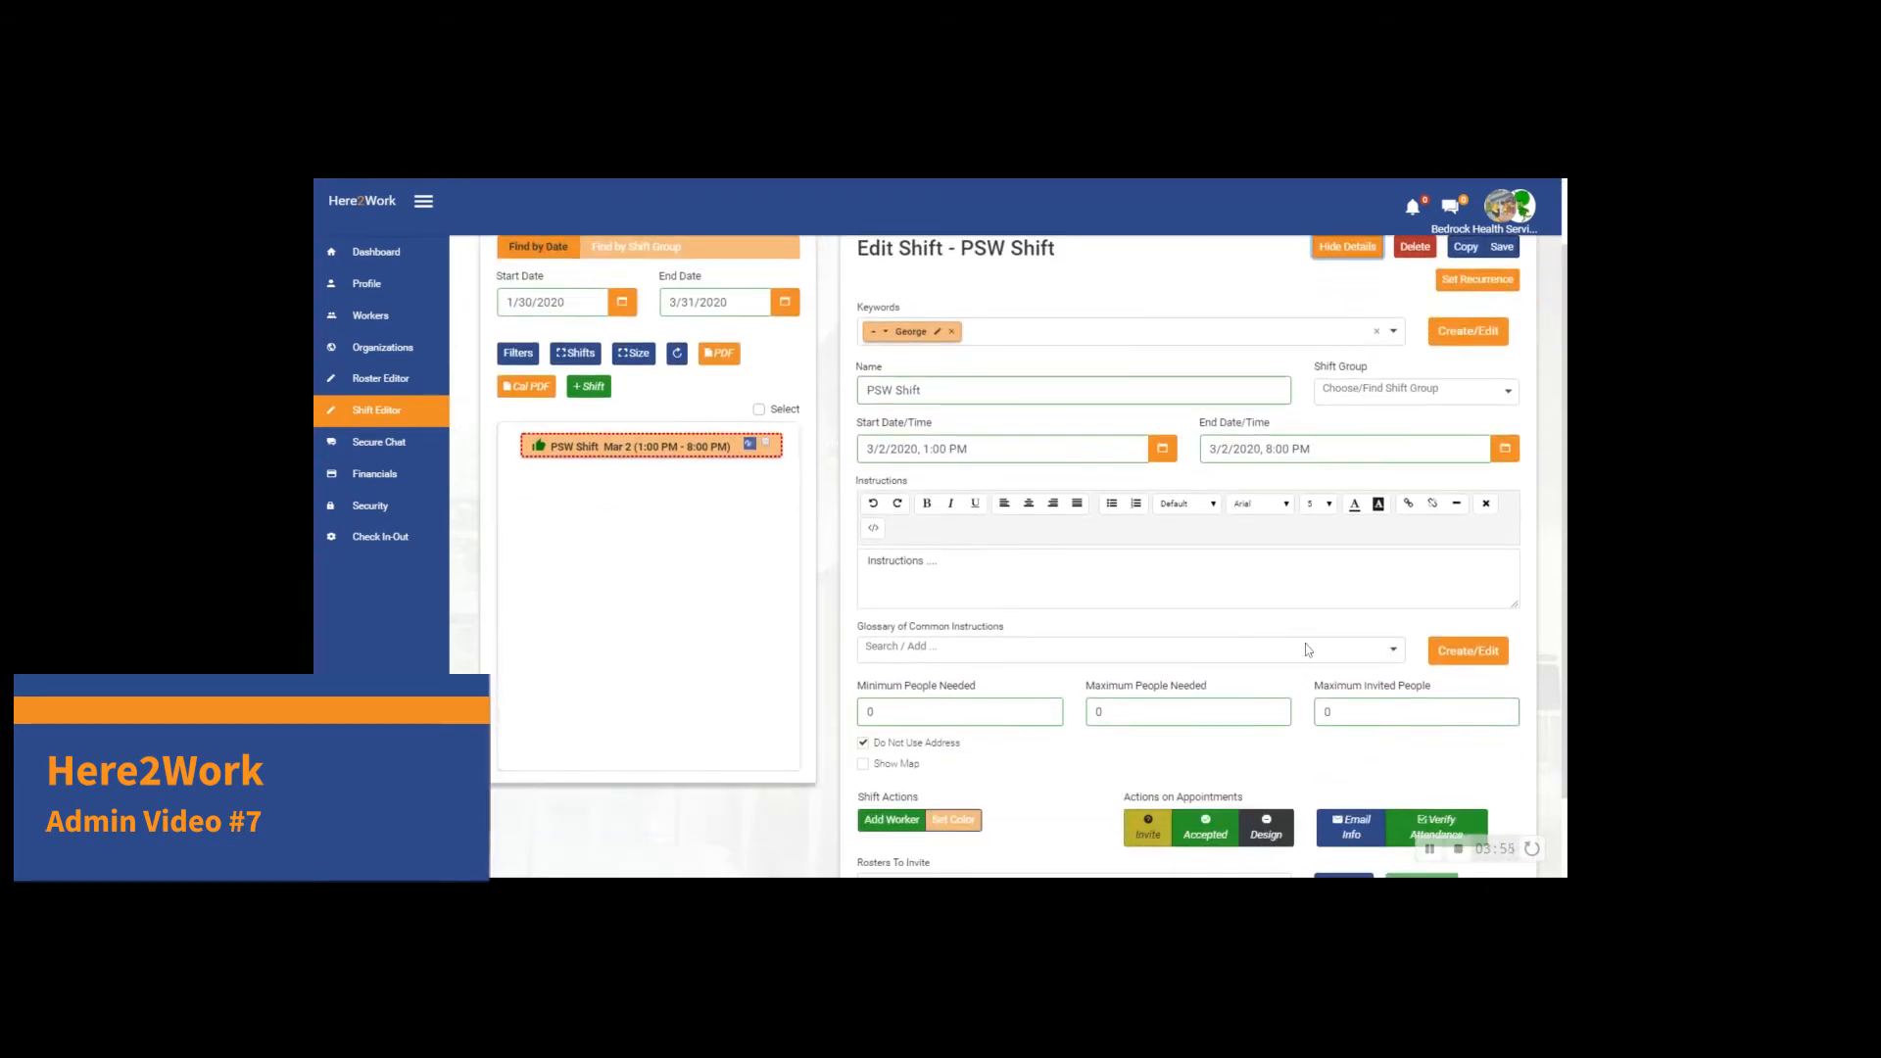
scroll(1188, 587, up, 2)
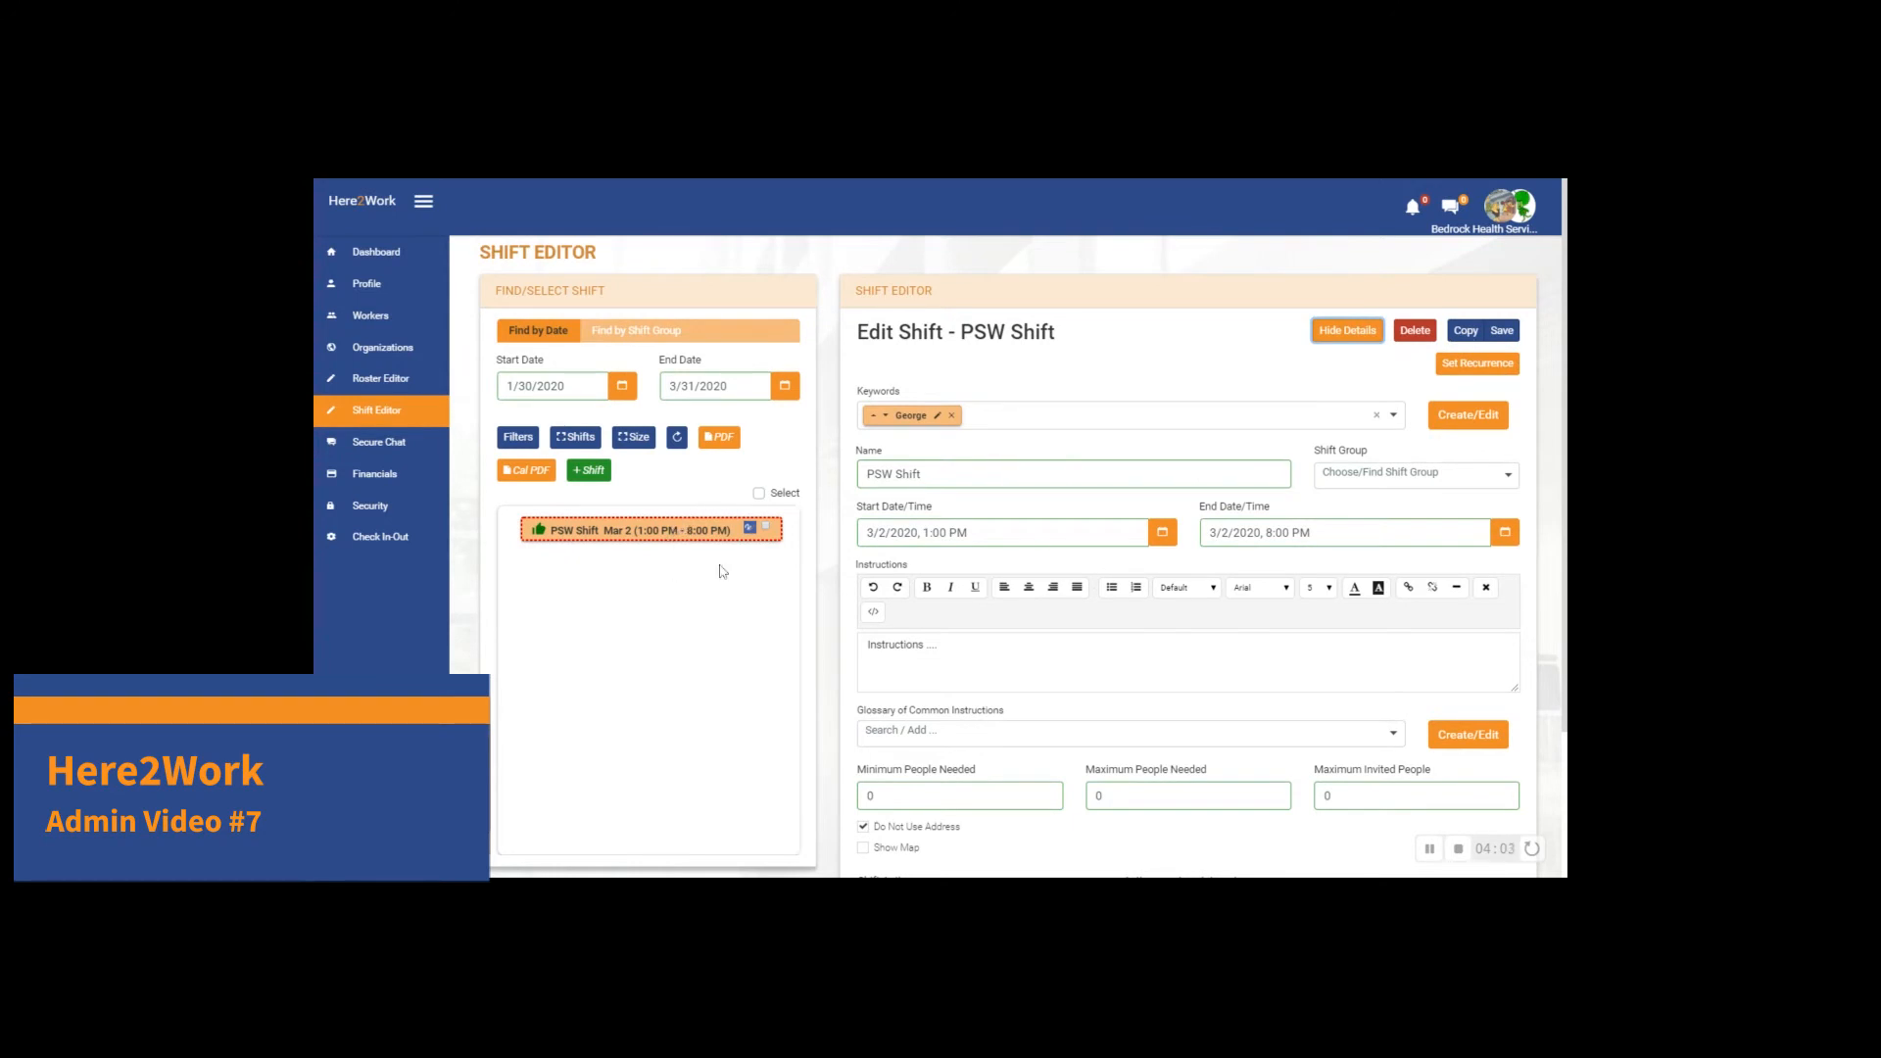
scroll(1044, 561, down, 4)
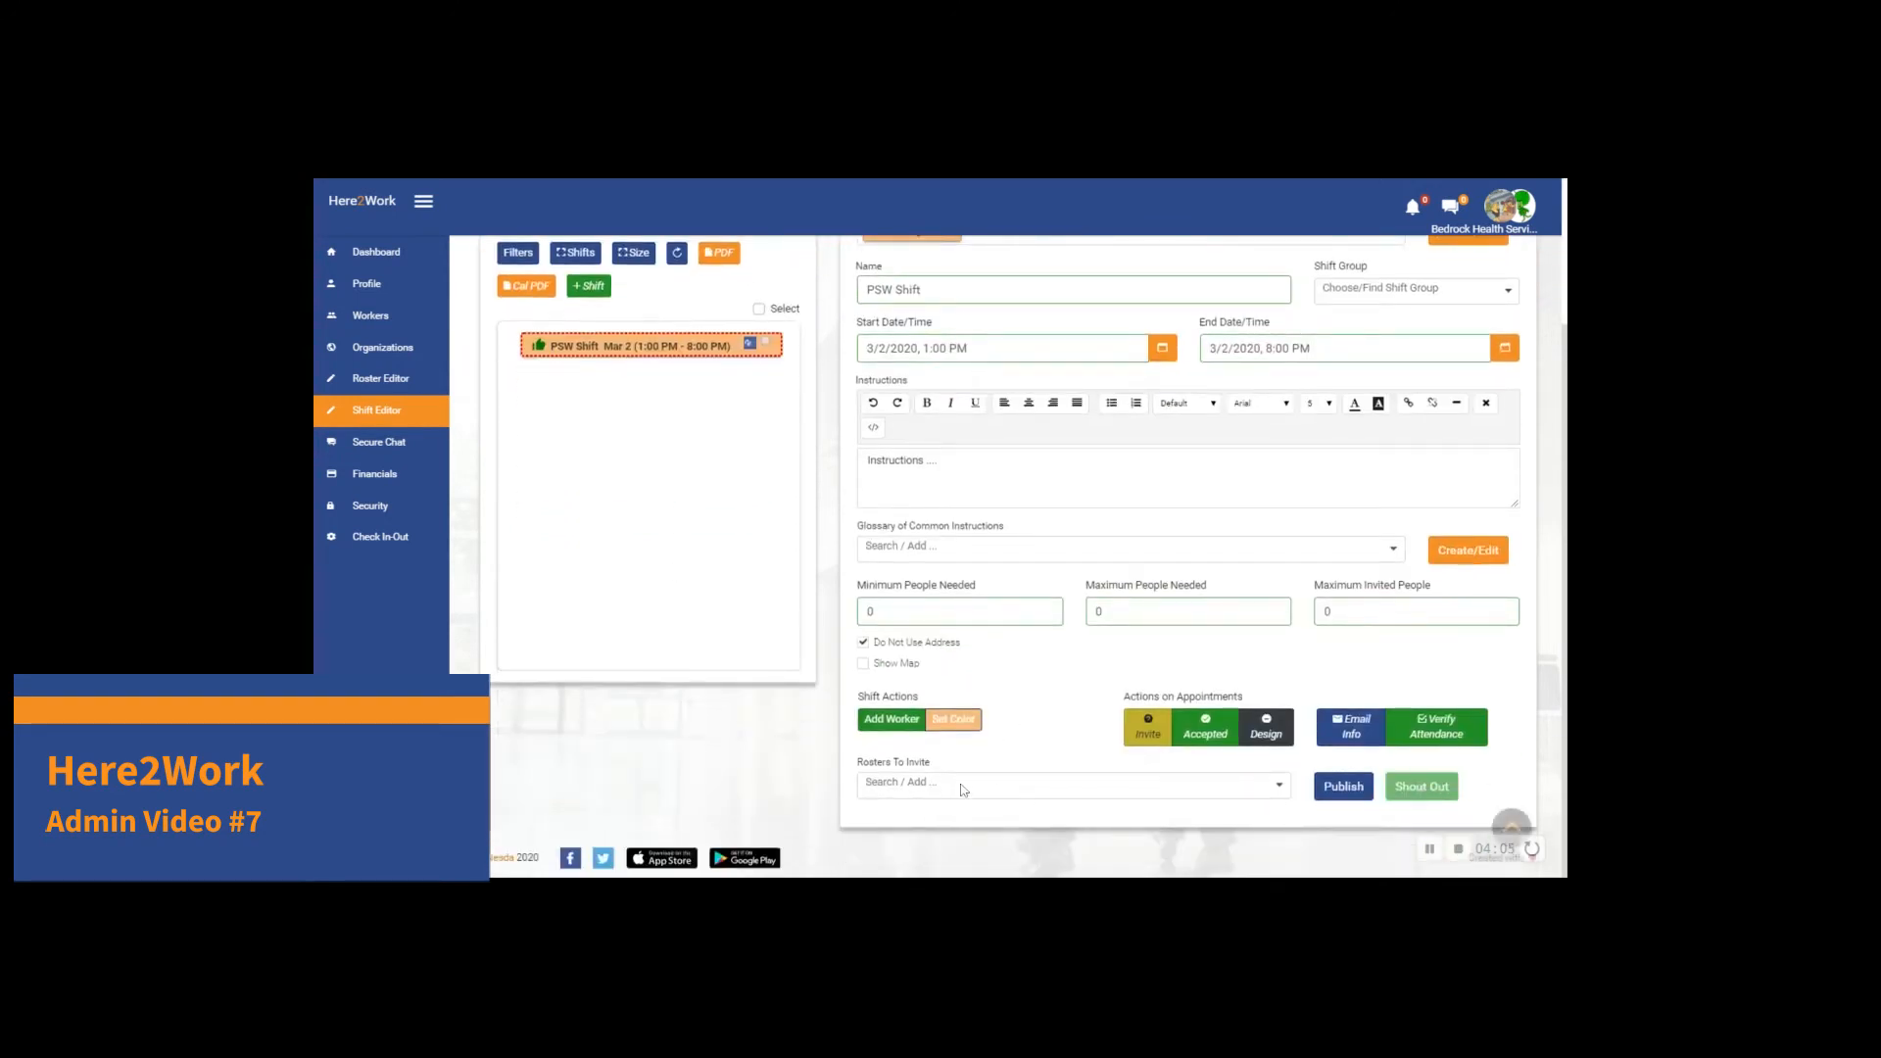
scroll(1073, 710, up, 4)
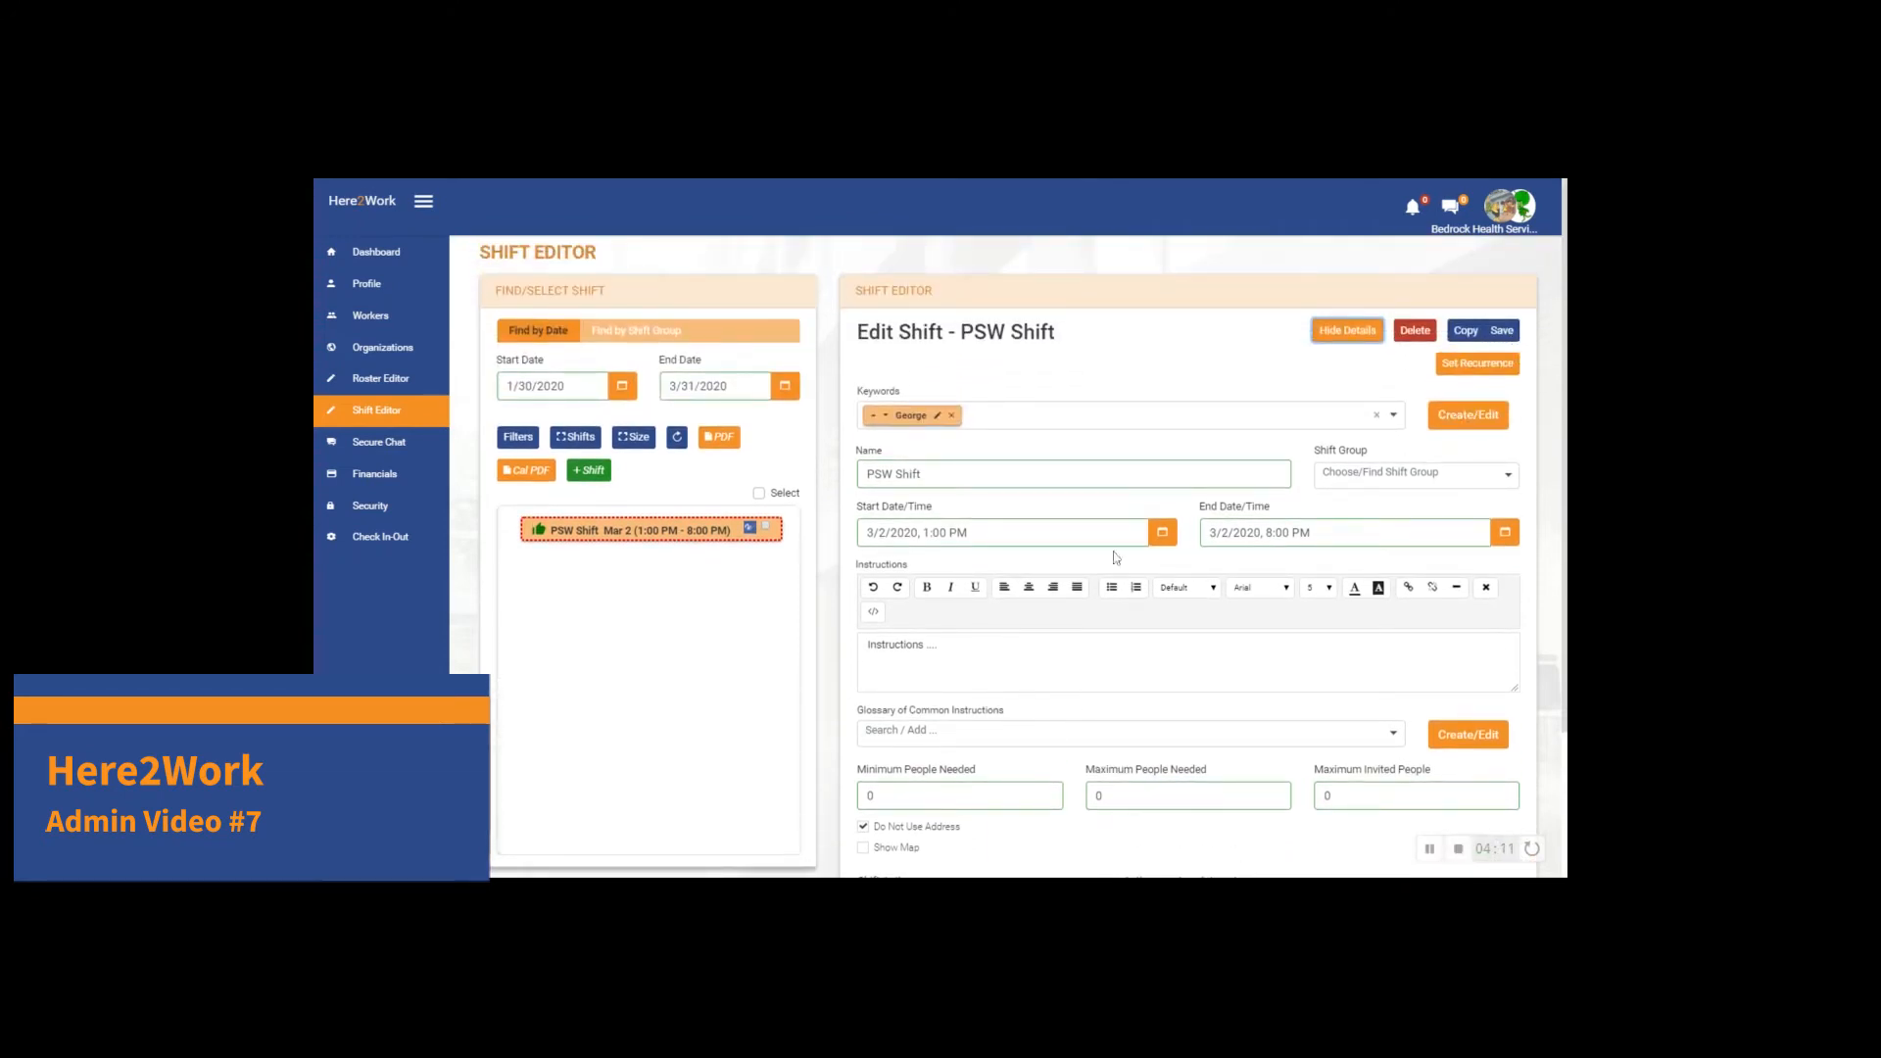
- Start a new entry named "Contact info" in the Glossary of Common Instructions
scroll(1112, 588, down, 2)
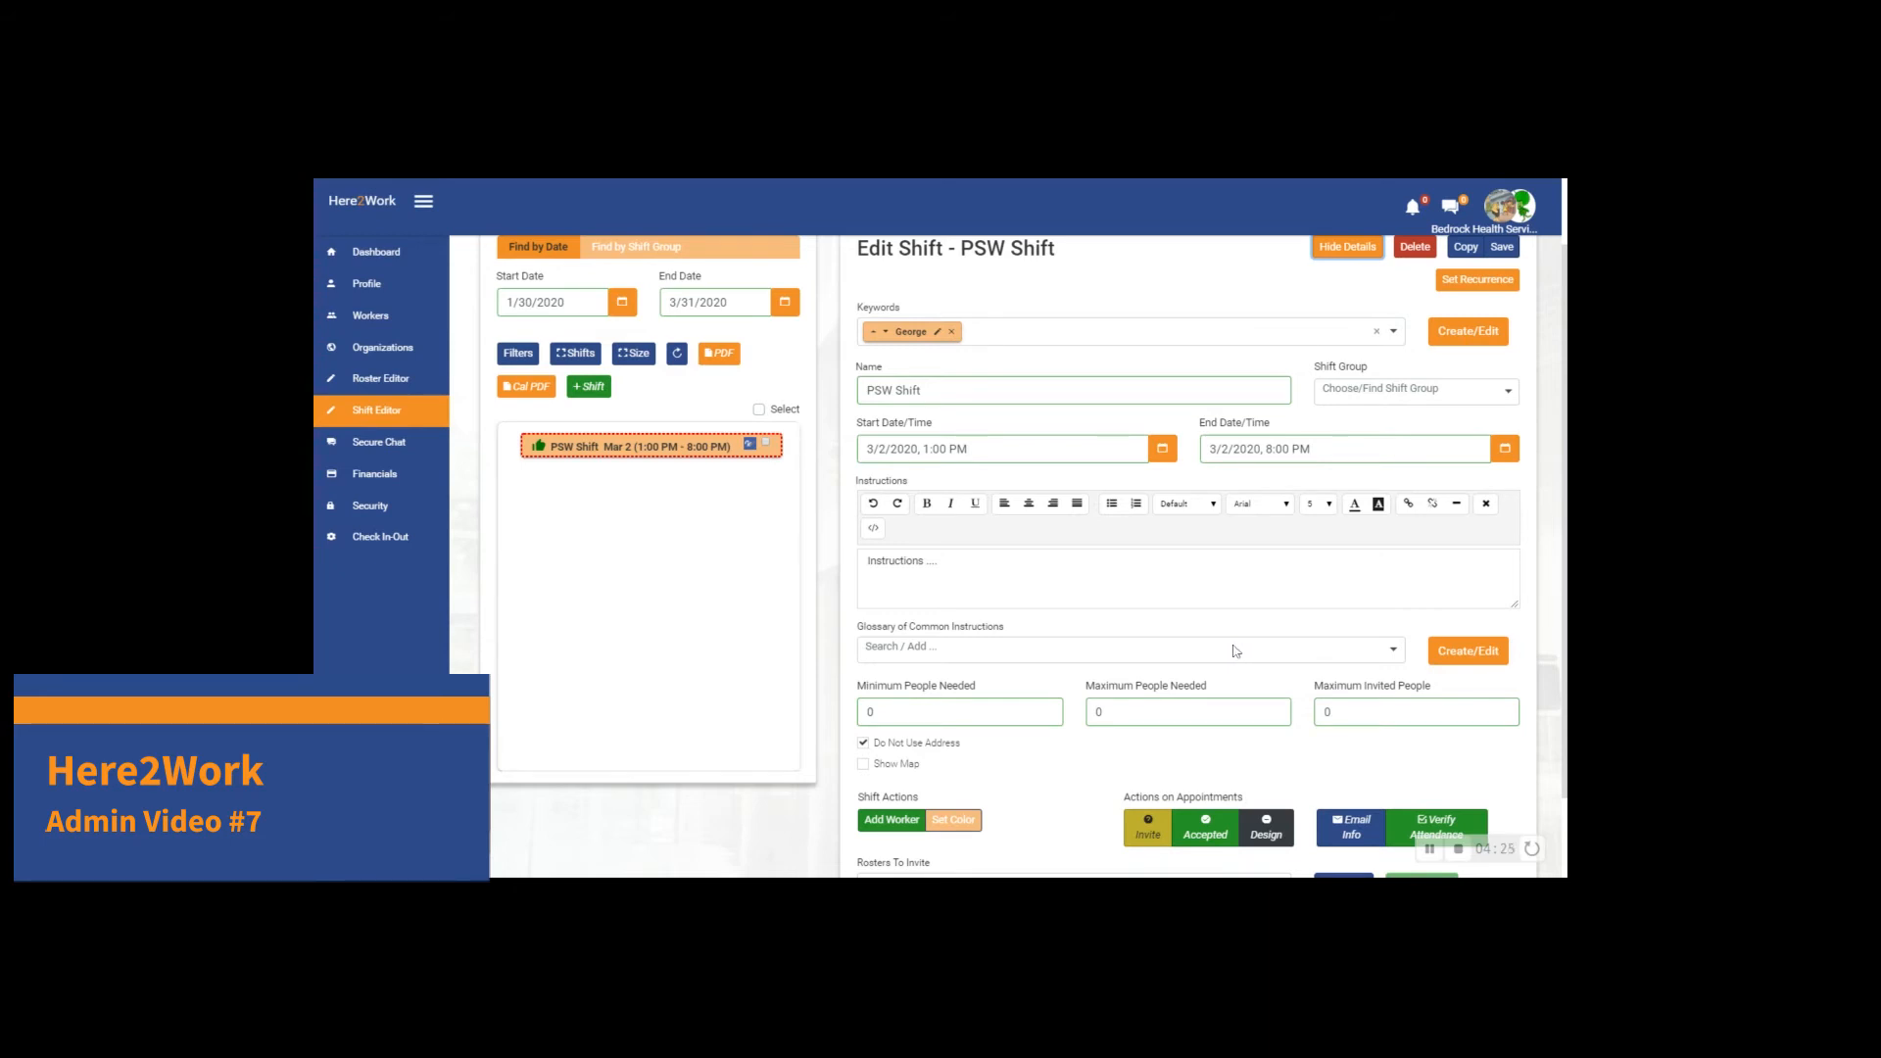
click(1453, 661)
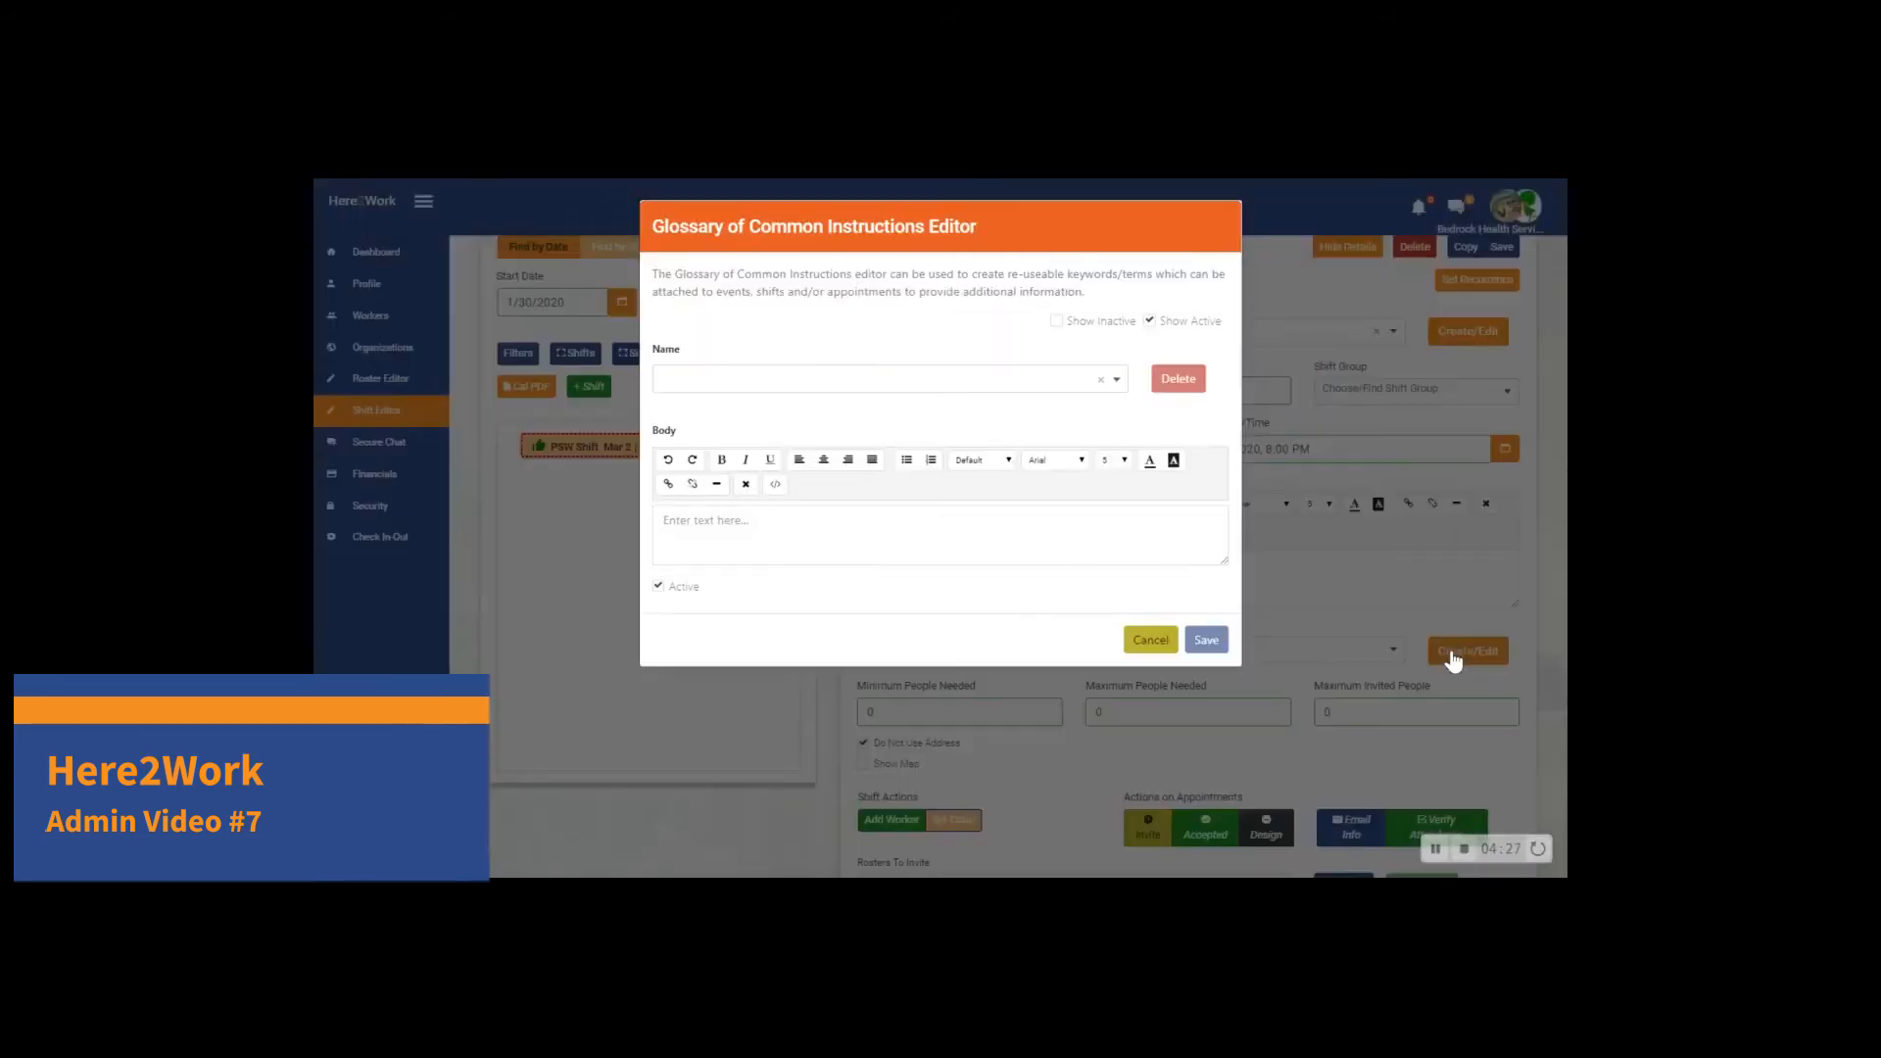
click(755, 389)
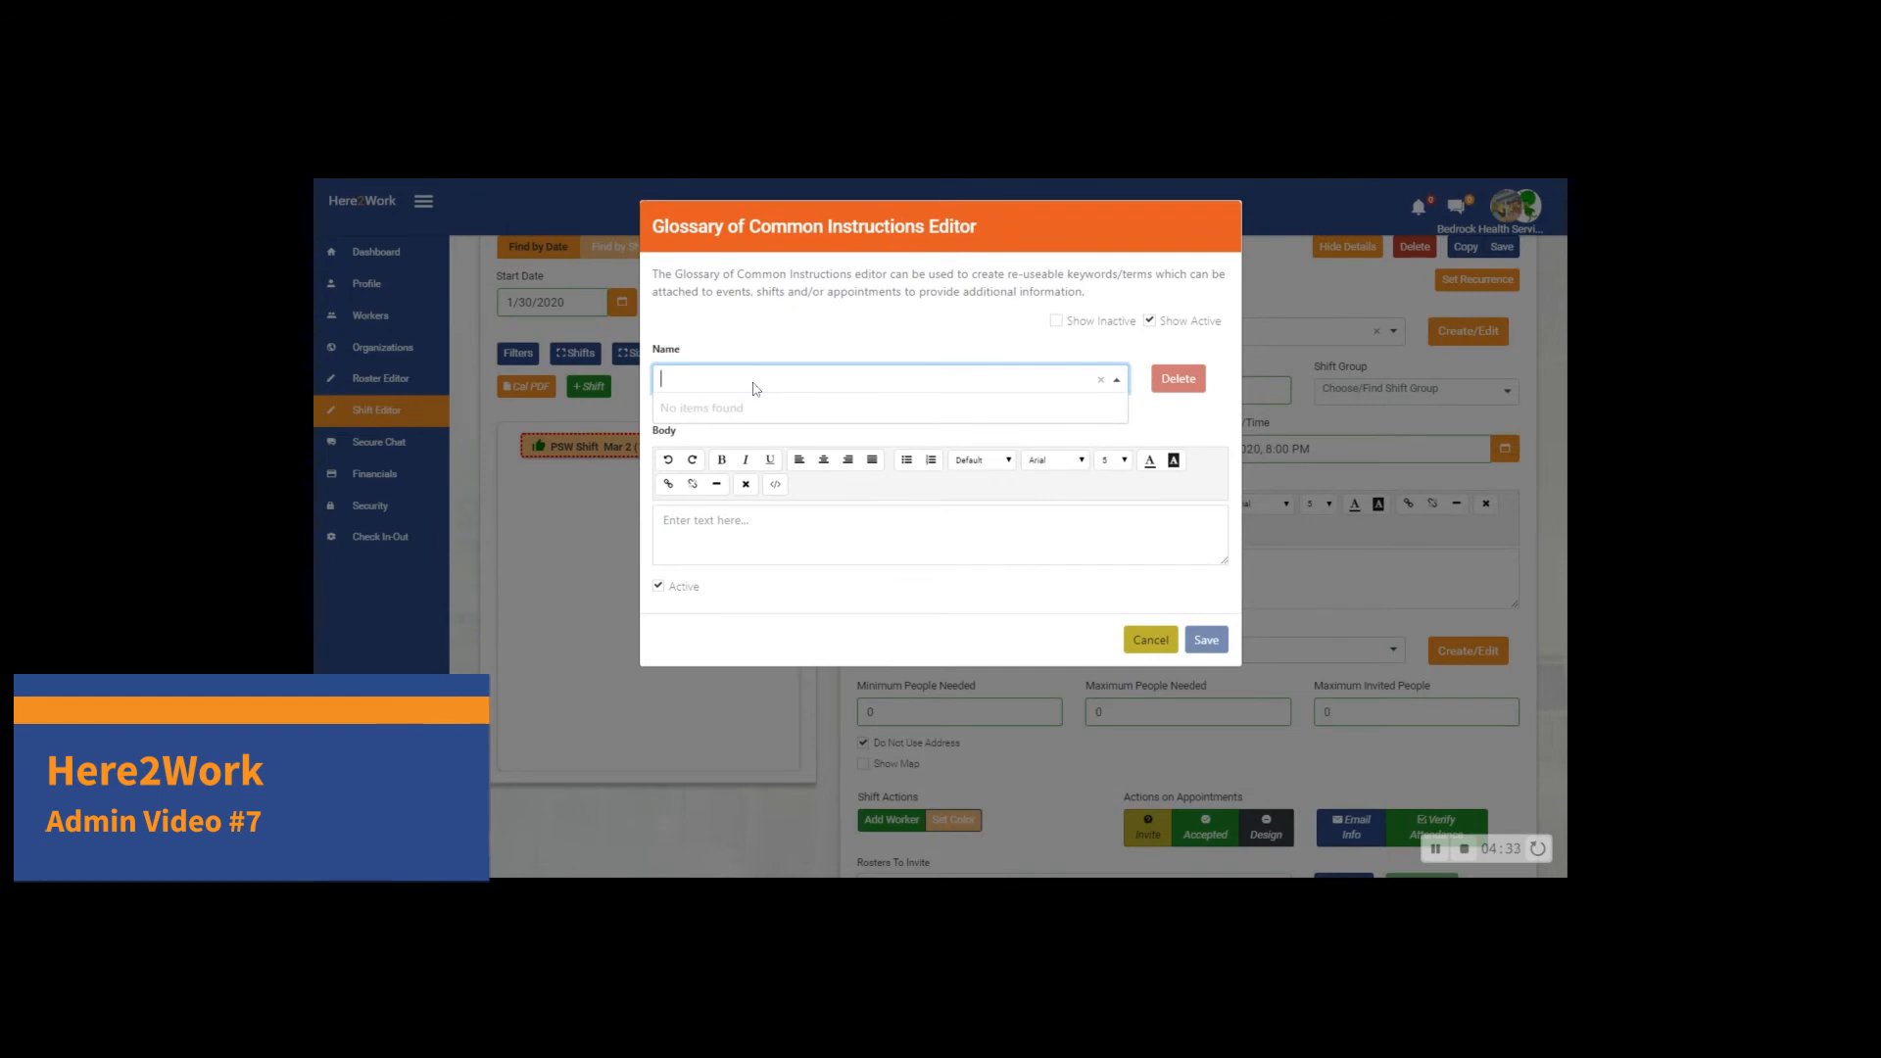
text(Cpmmo)
key(BackSpace)
key(BackSpace)
key(BackSpace)
key(BackSpace)
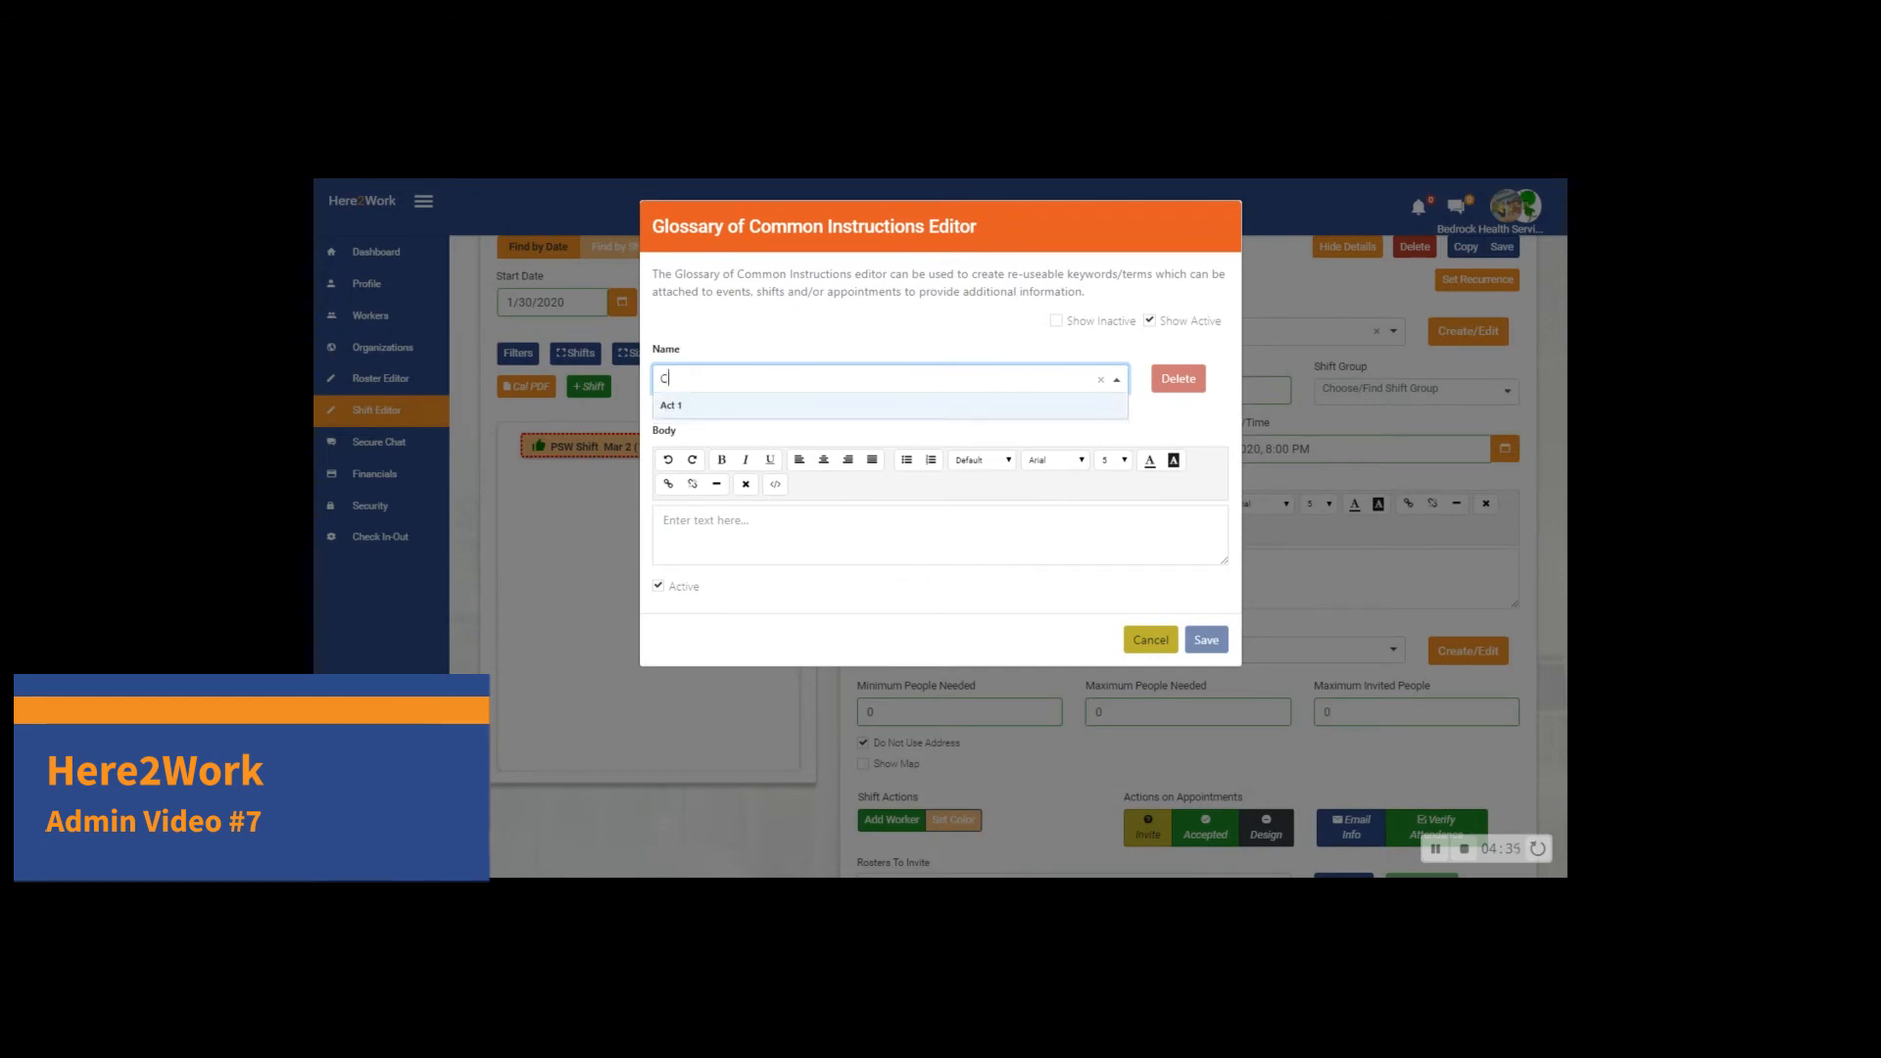
text(ontact )
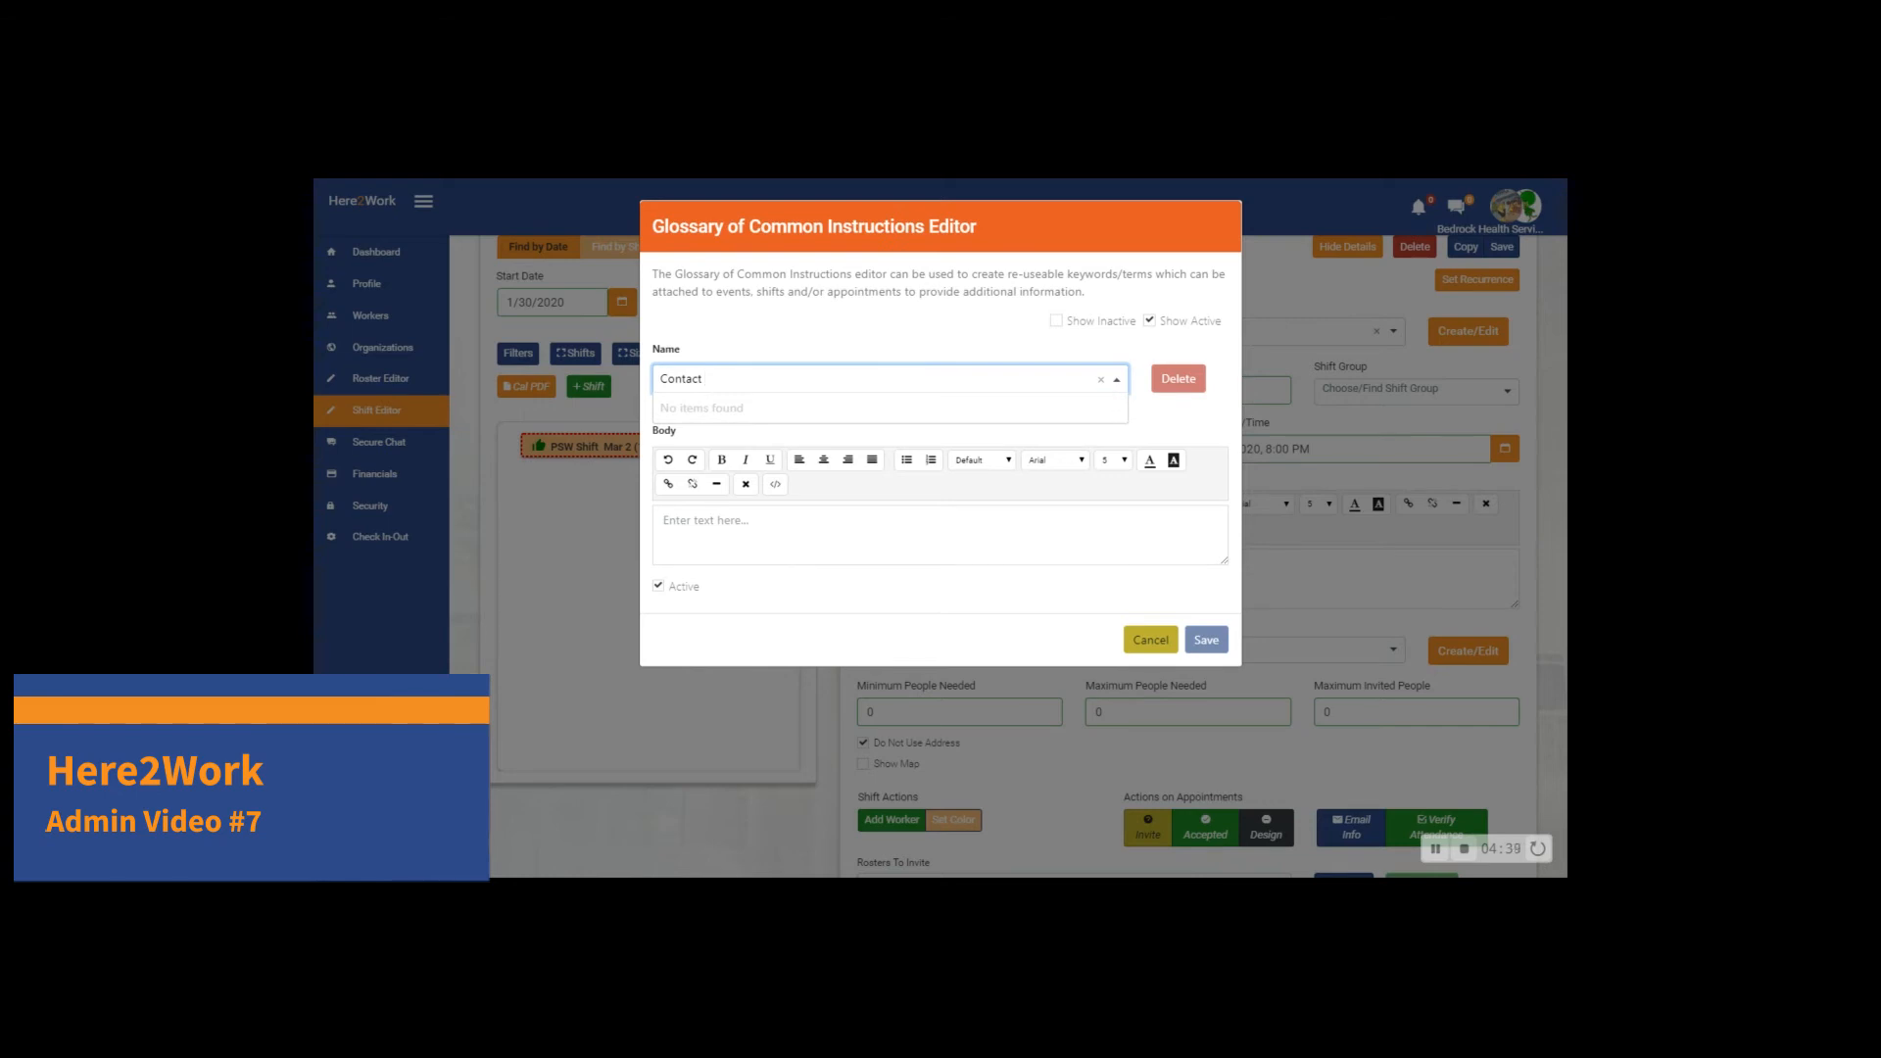
text(info)
- Fill the glossary entry's body with two contacts' first names and partial phone numbers on separate lines, and save it
click(686, 523)
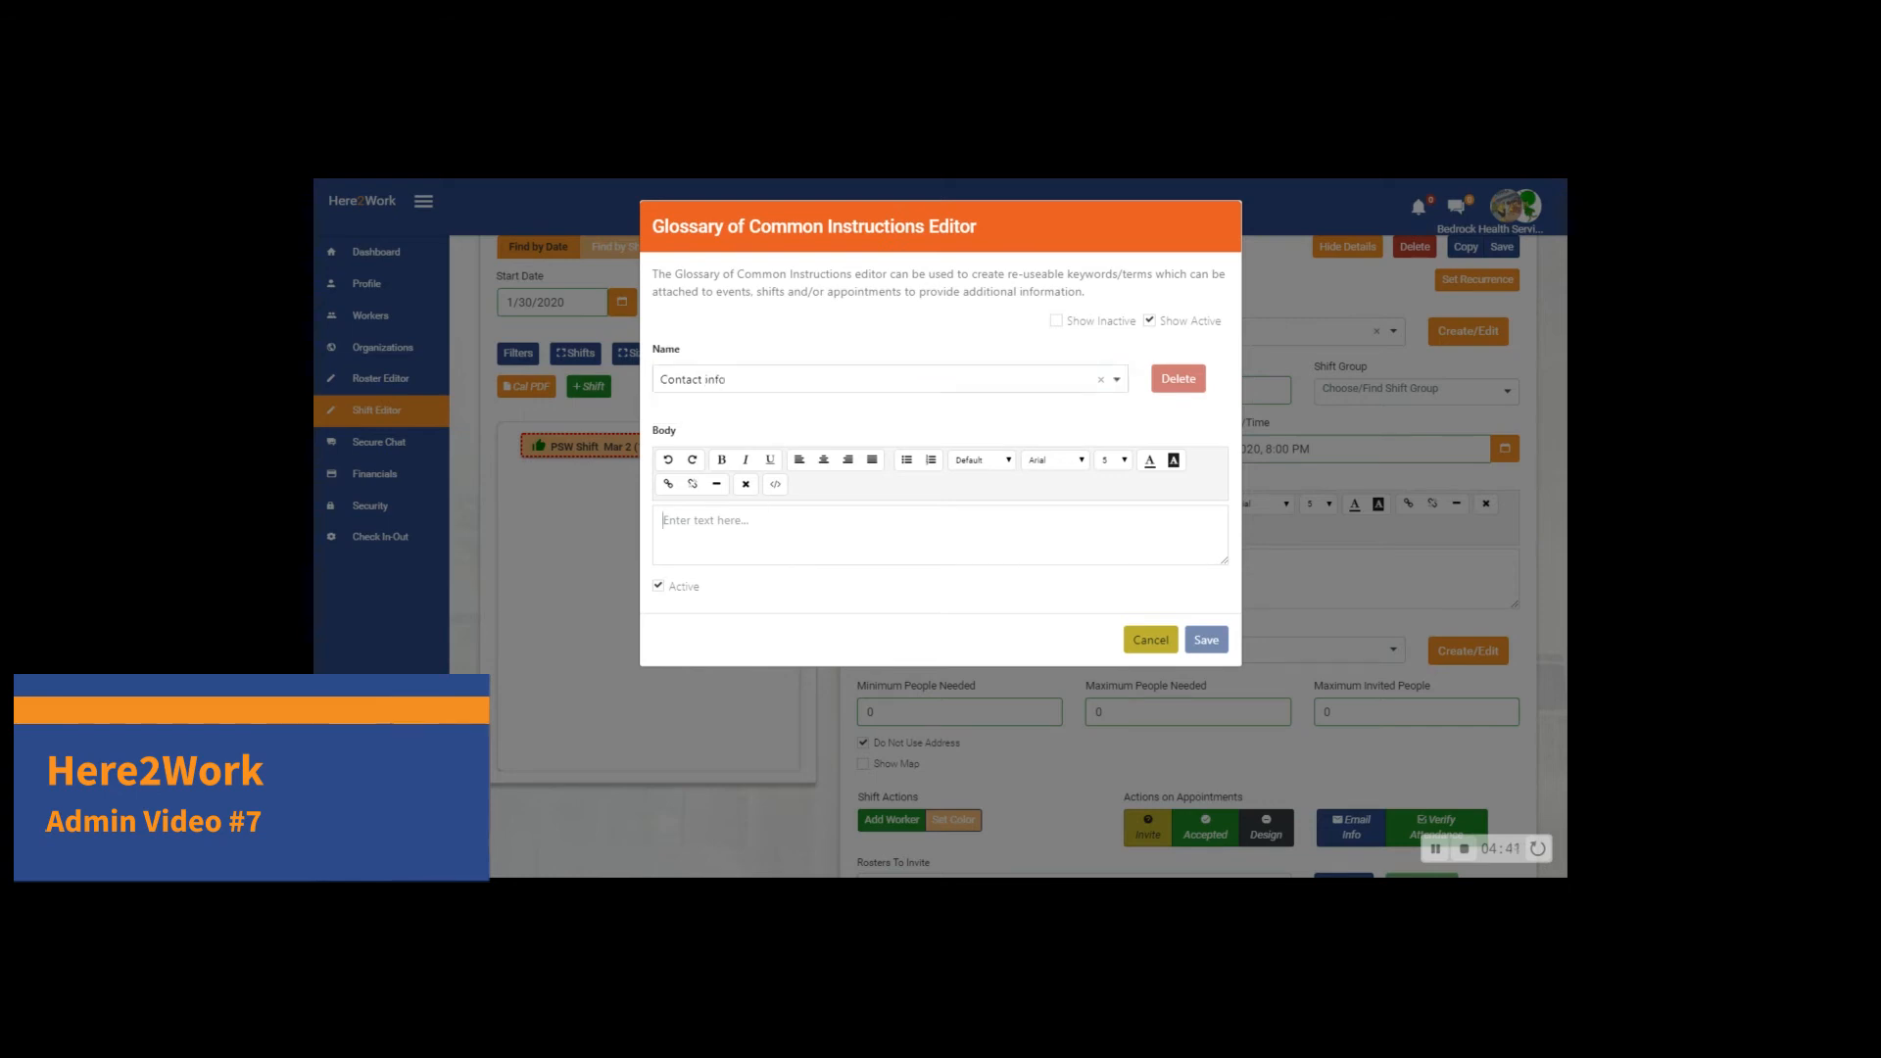
text(Jim 6136---)
key(BackSpace)
key(BackSpace)
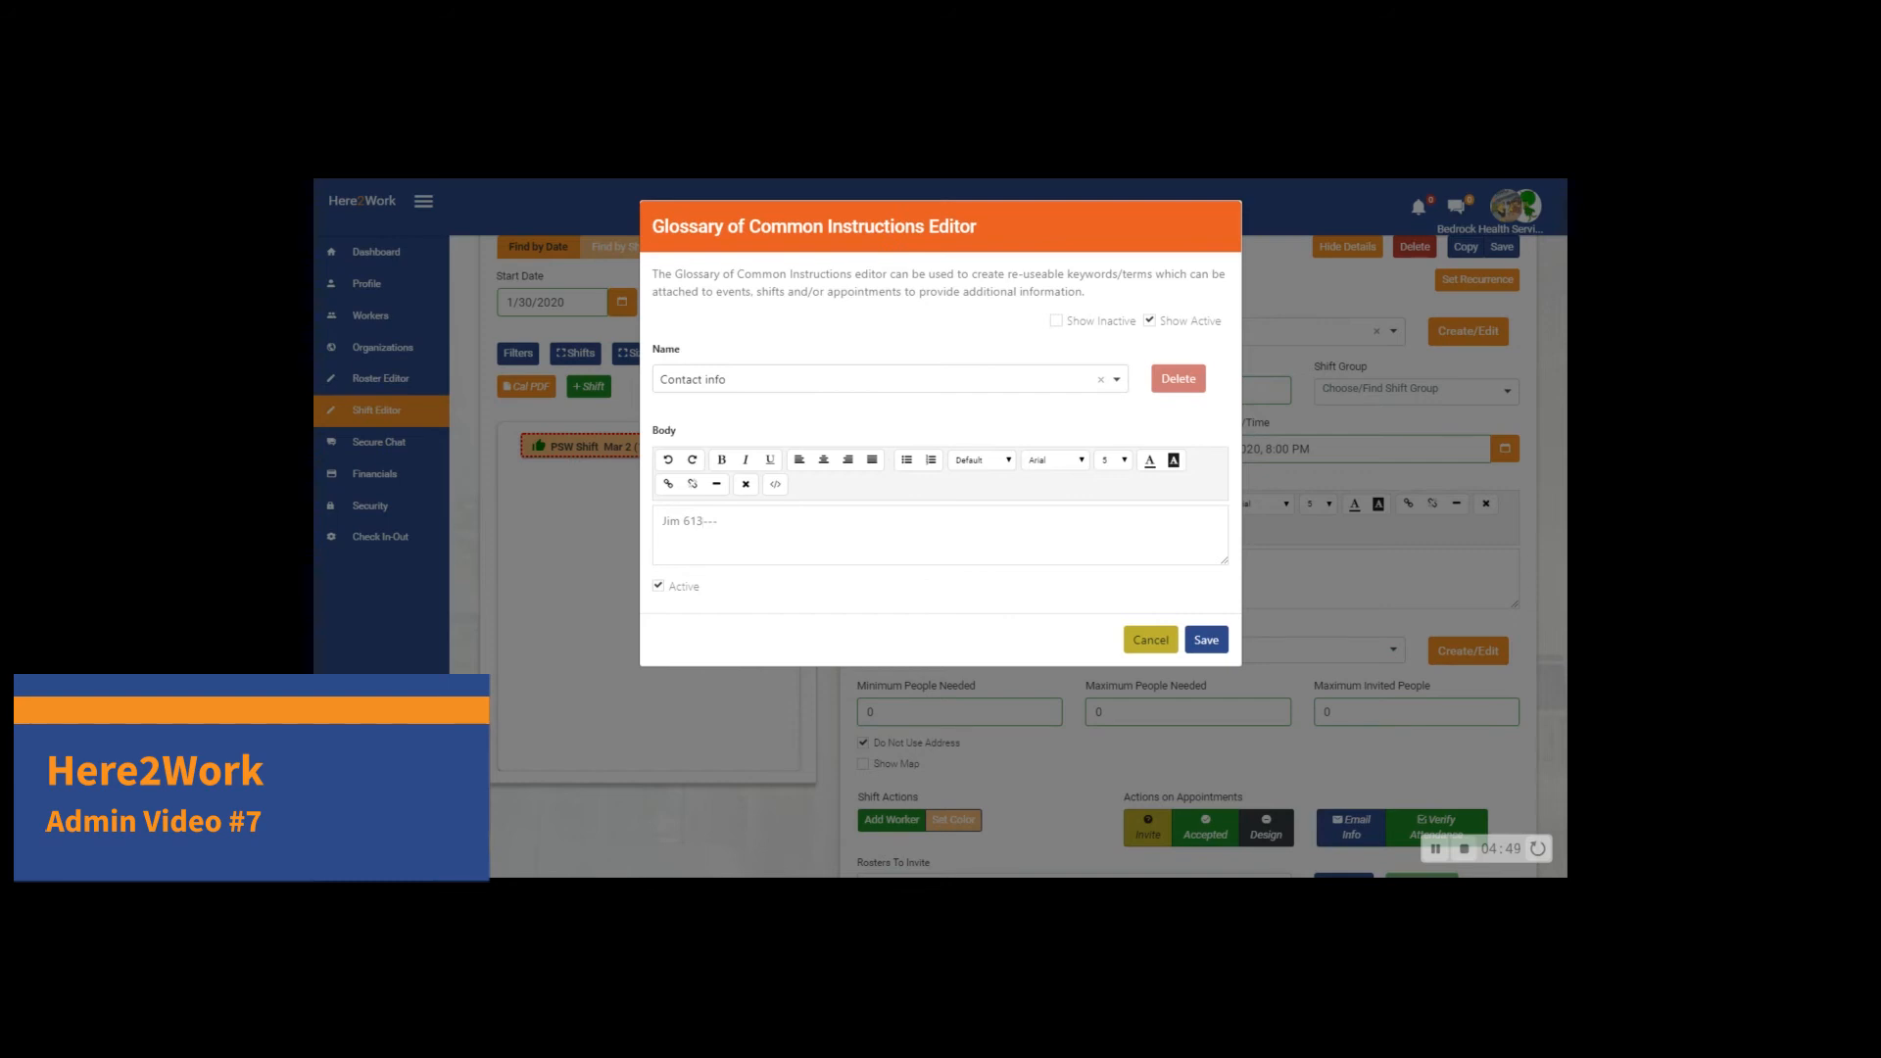
key(Return)
text(Sussn 613...)
key(Return)
click(1206, 641)
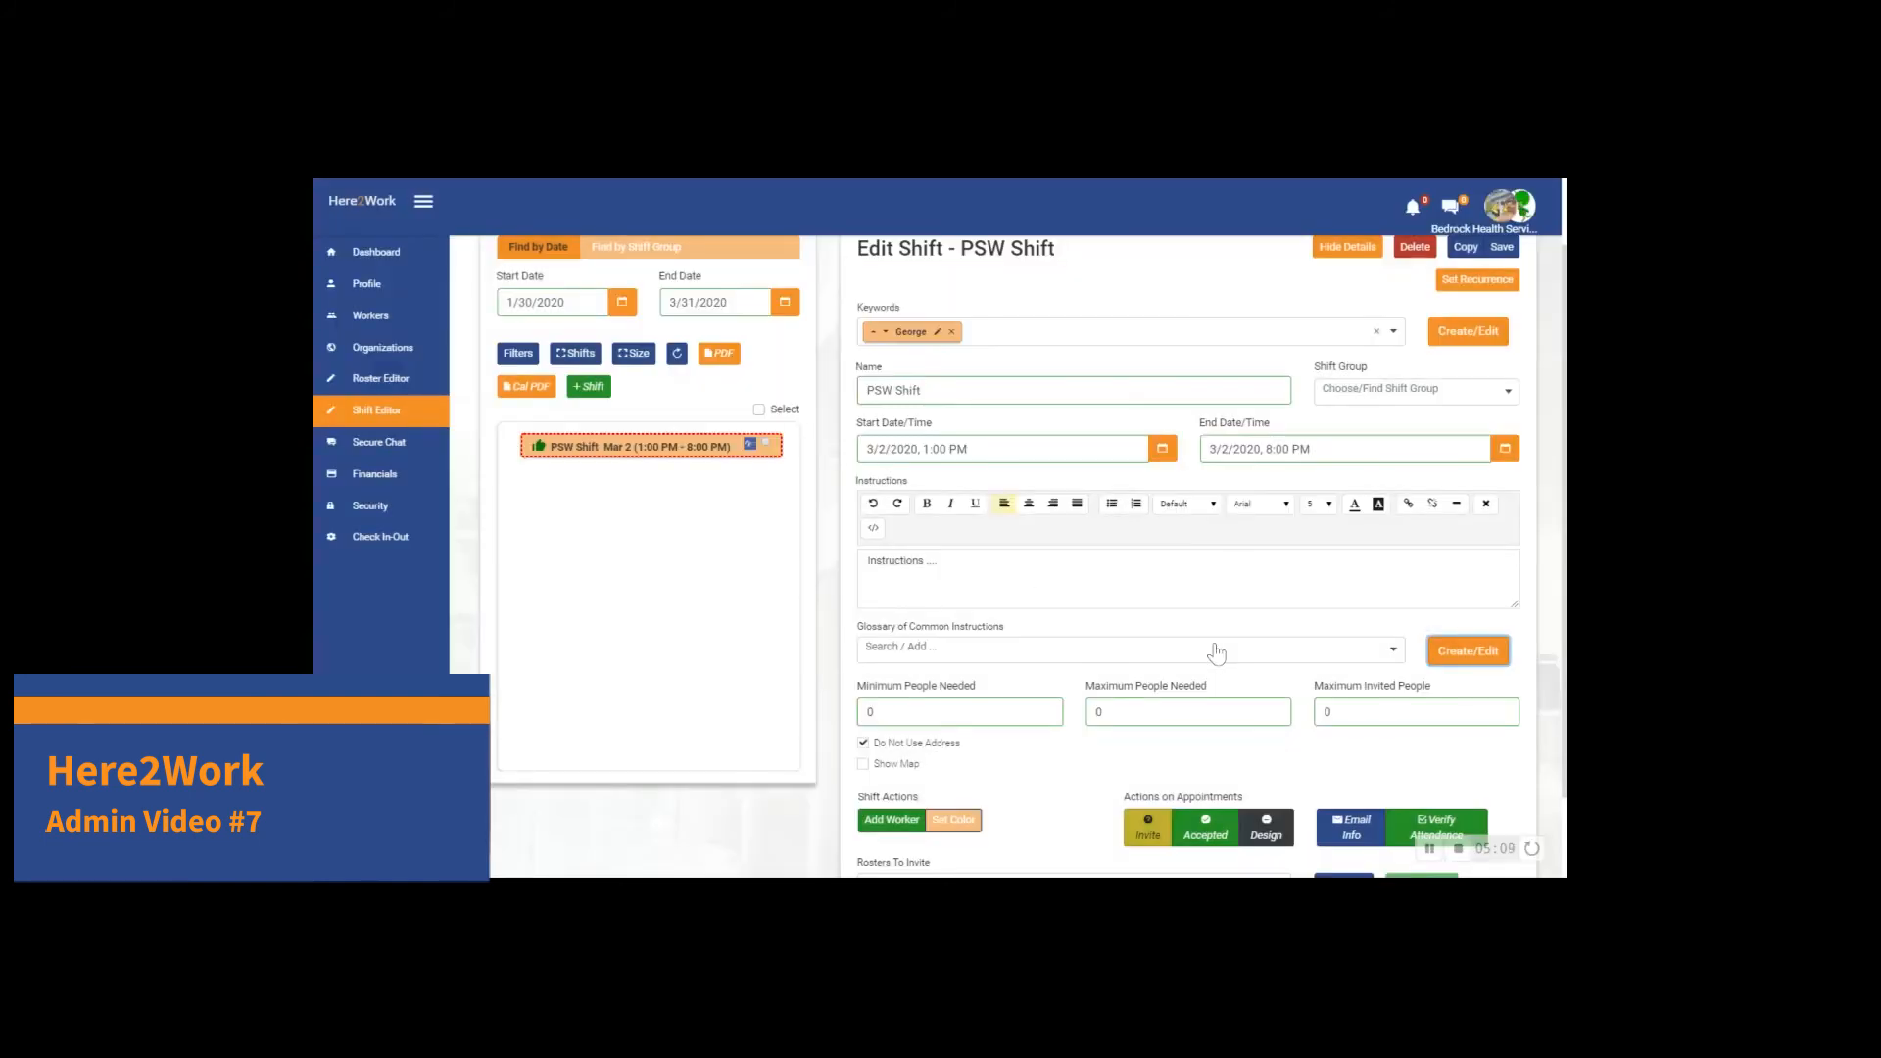
- Attach the "Contact info" glossary entry to PSW Shift's common instructions
click(1008, 659)
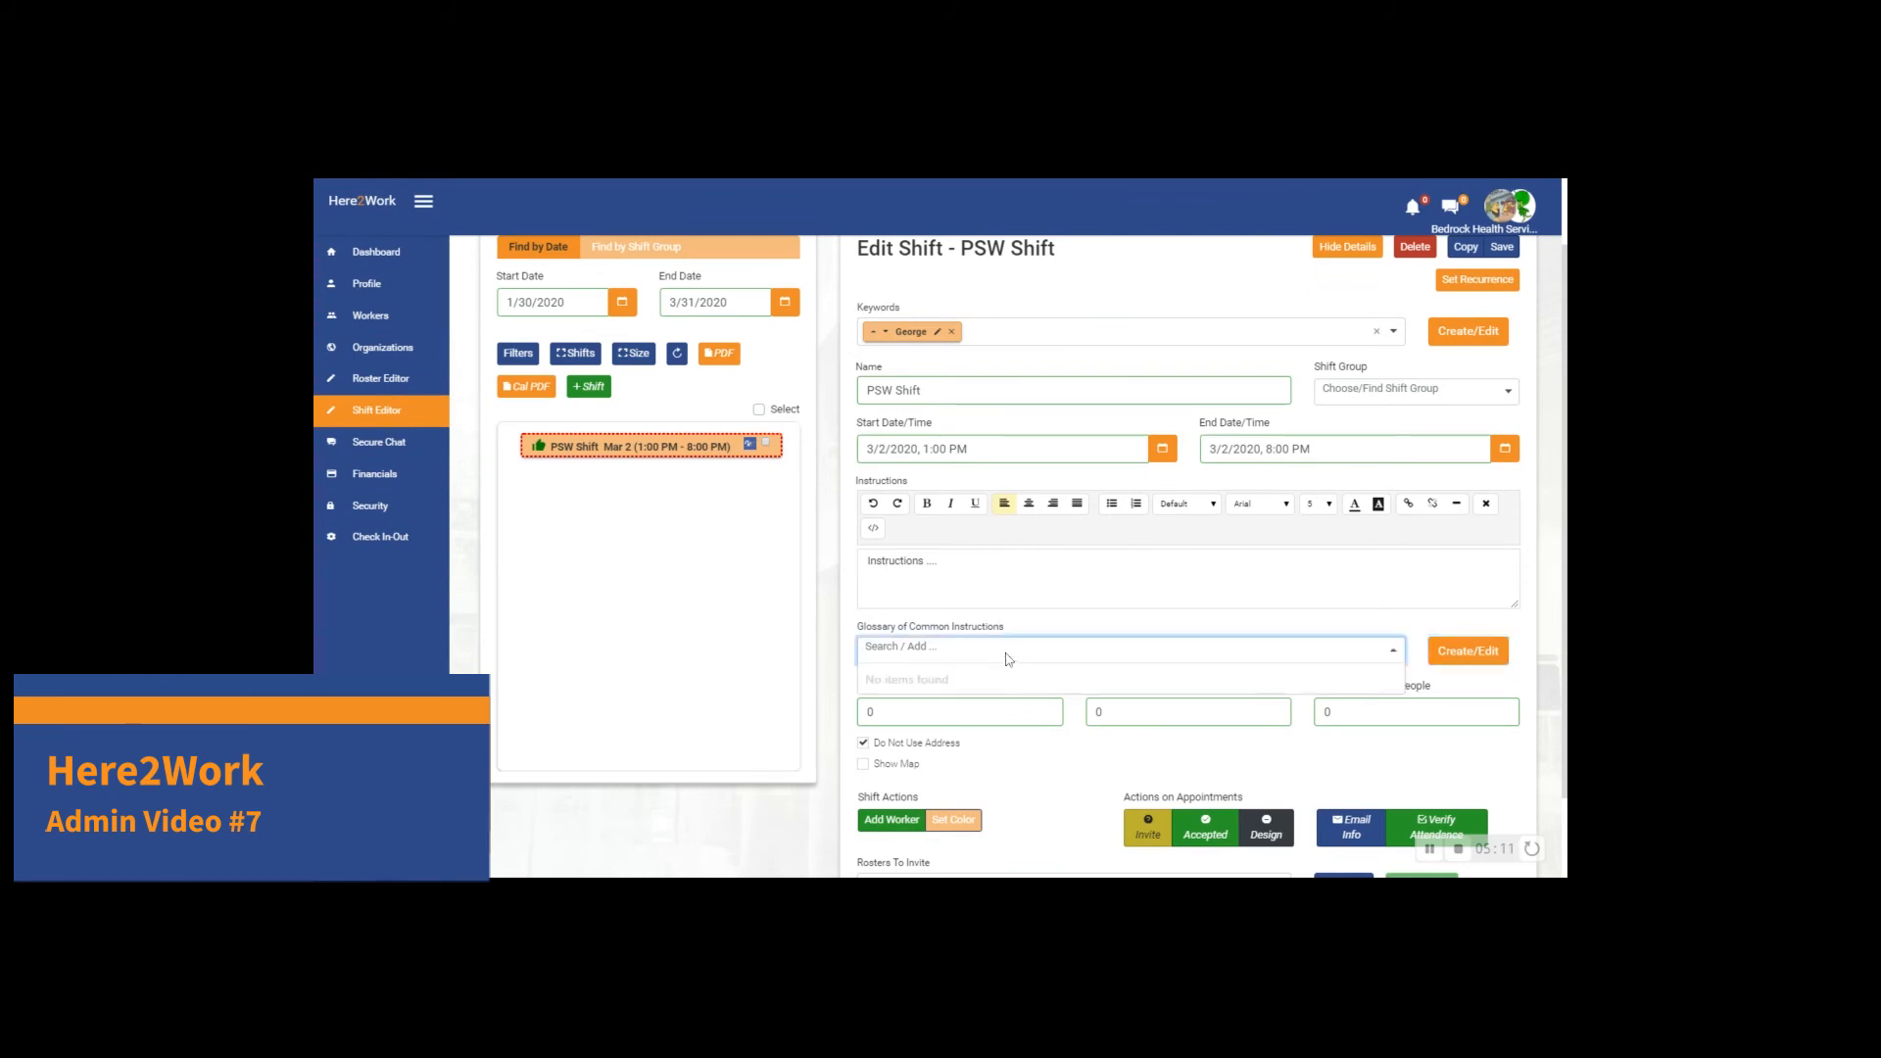
click(919, 705)
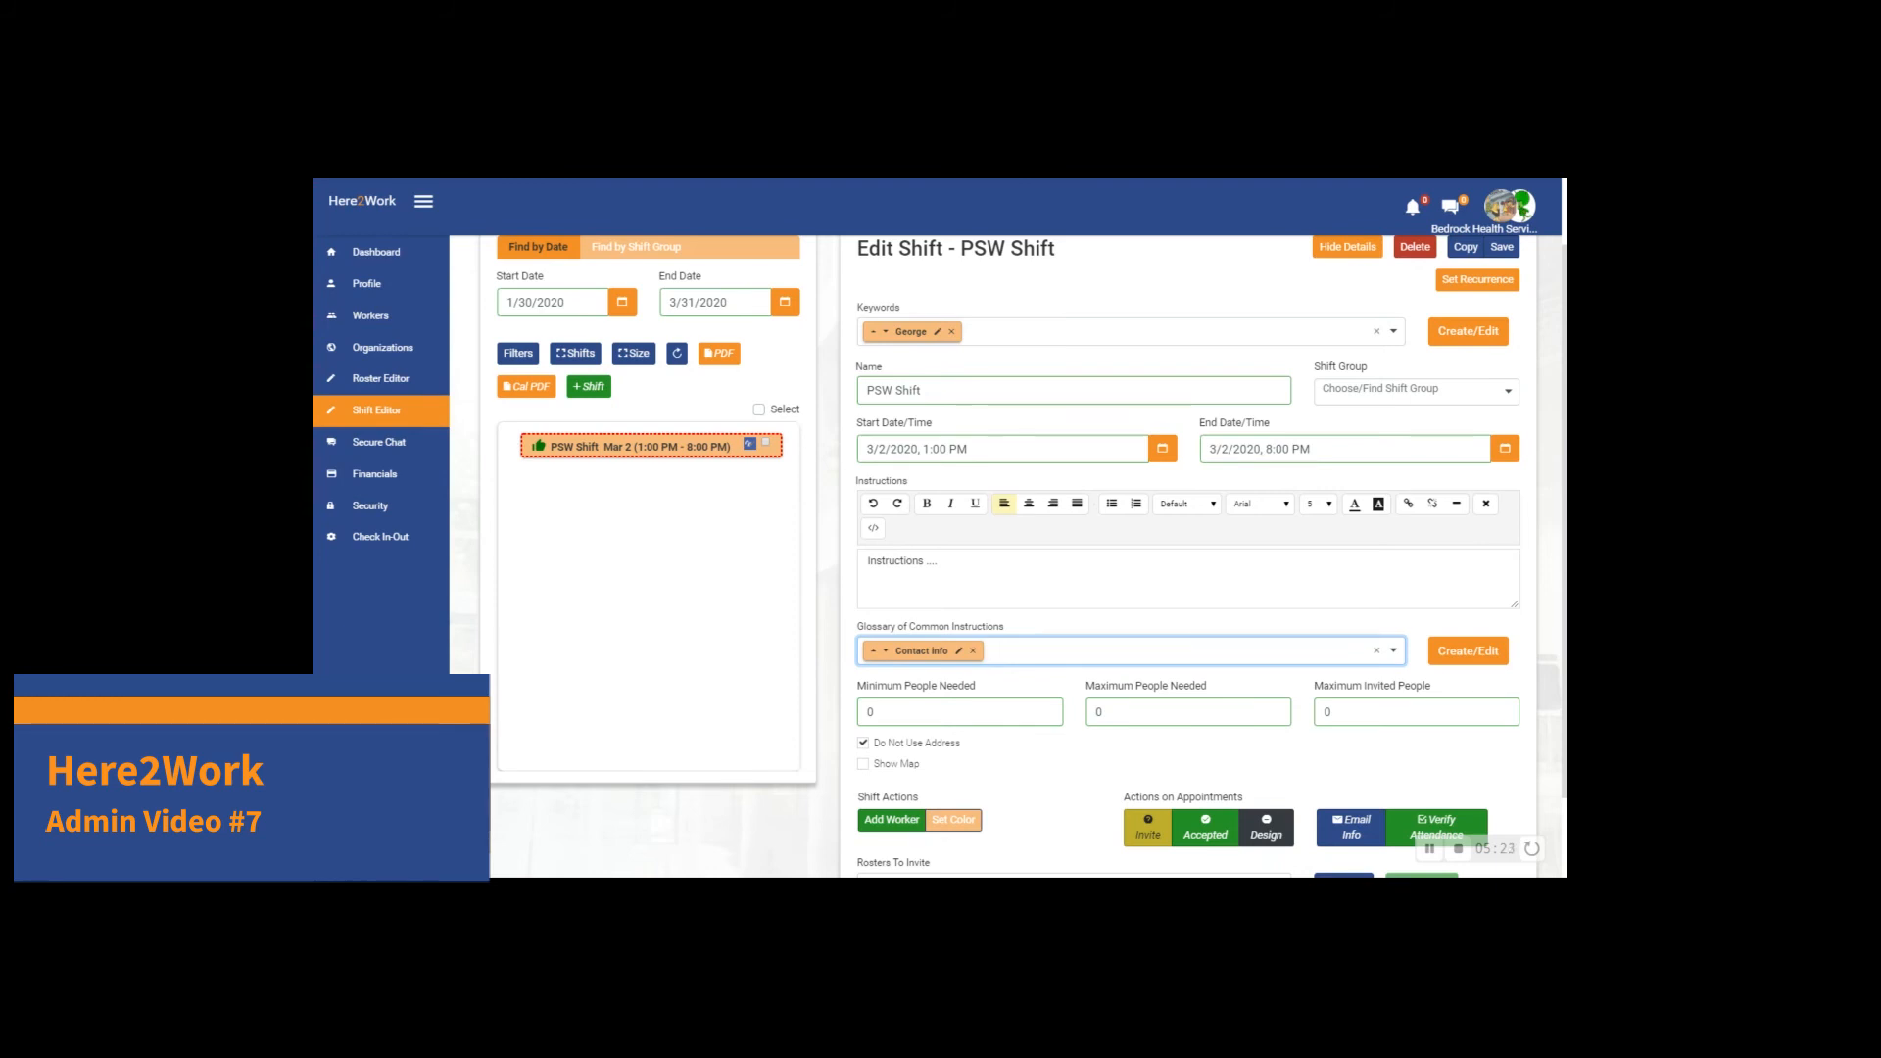
- Set PSW Shift's minimum people needed to 1 and maximum people needed to 2, and save the shift
scroll(935, 593, down, 1)
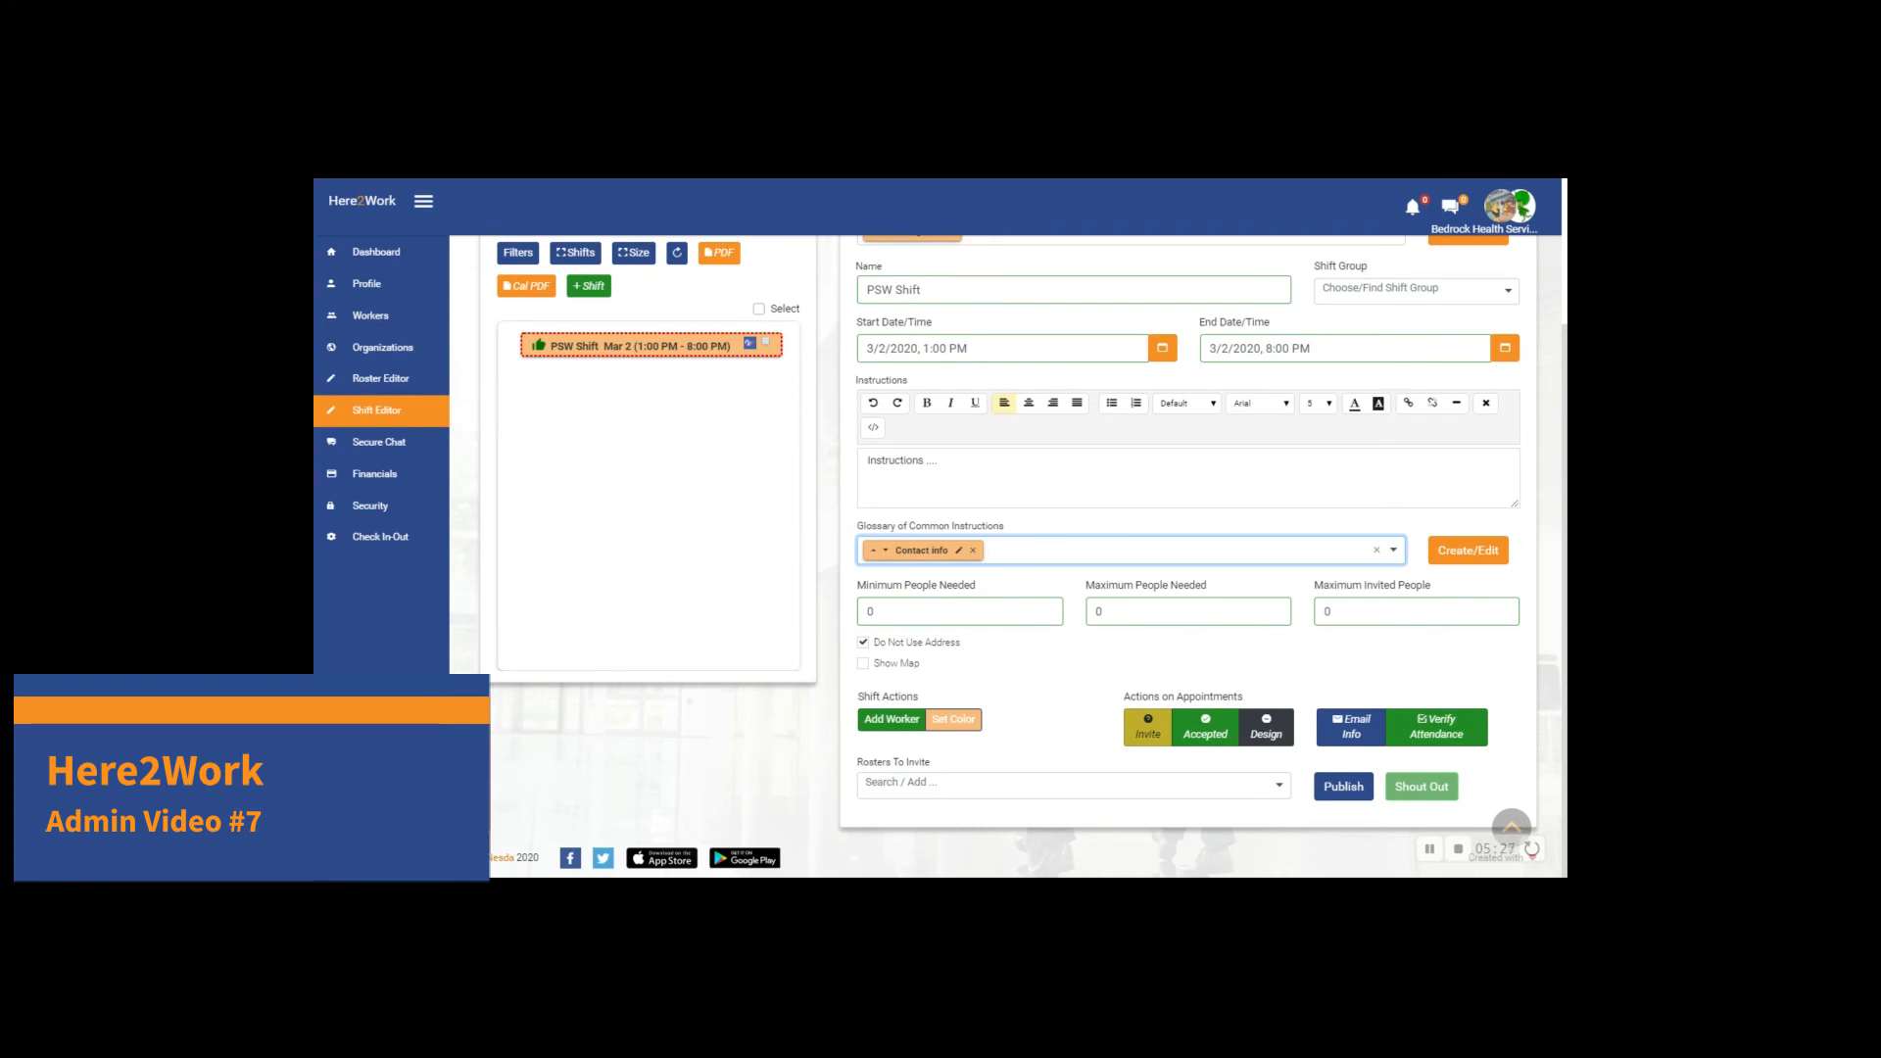
key(Tab)
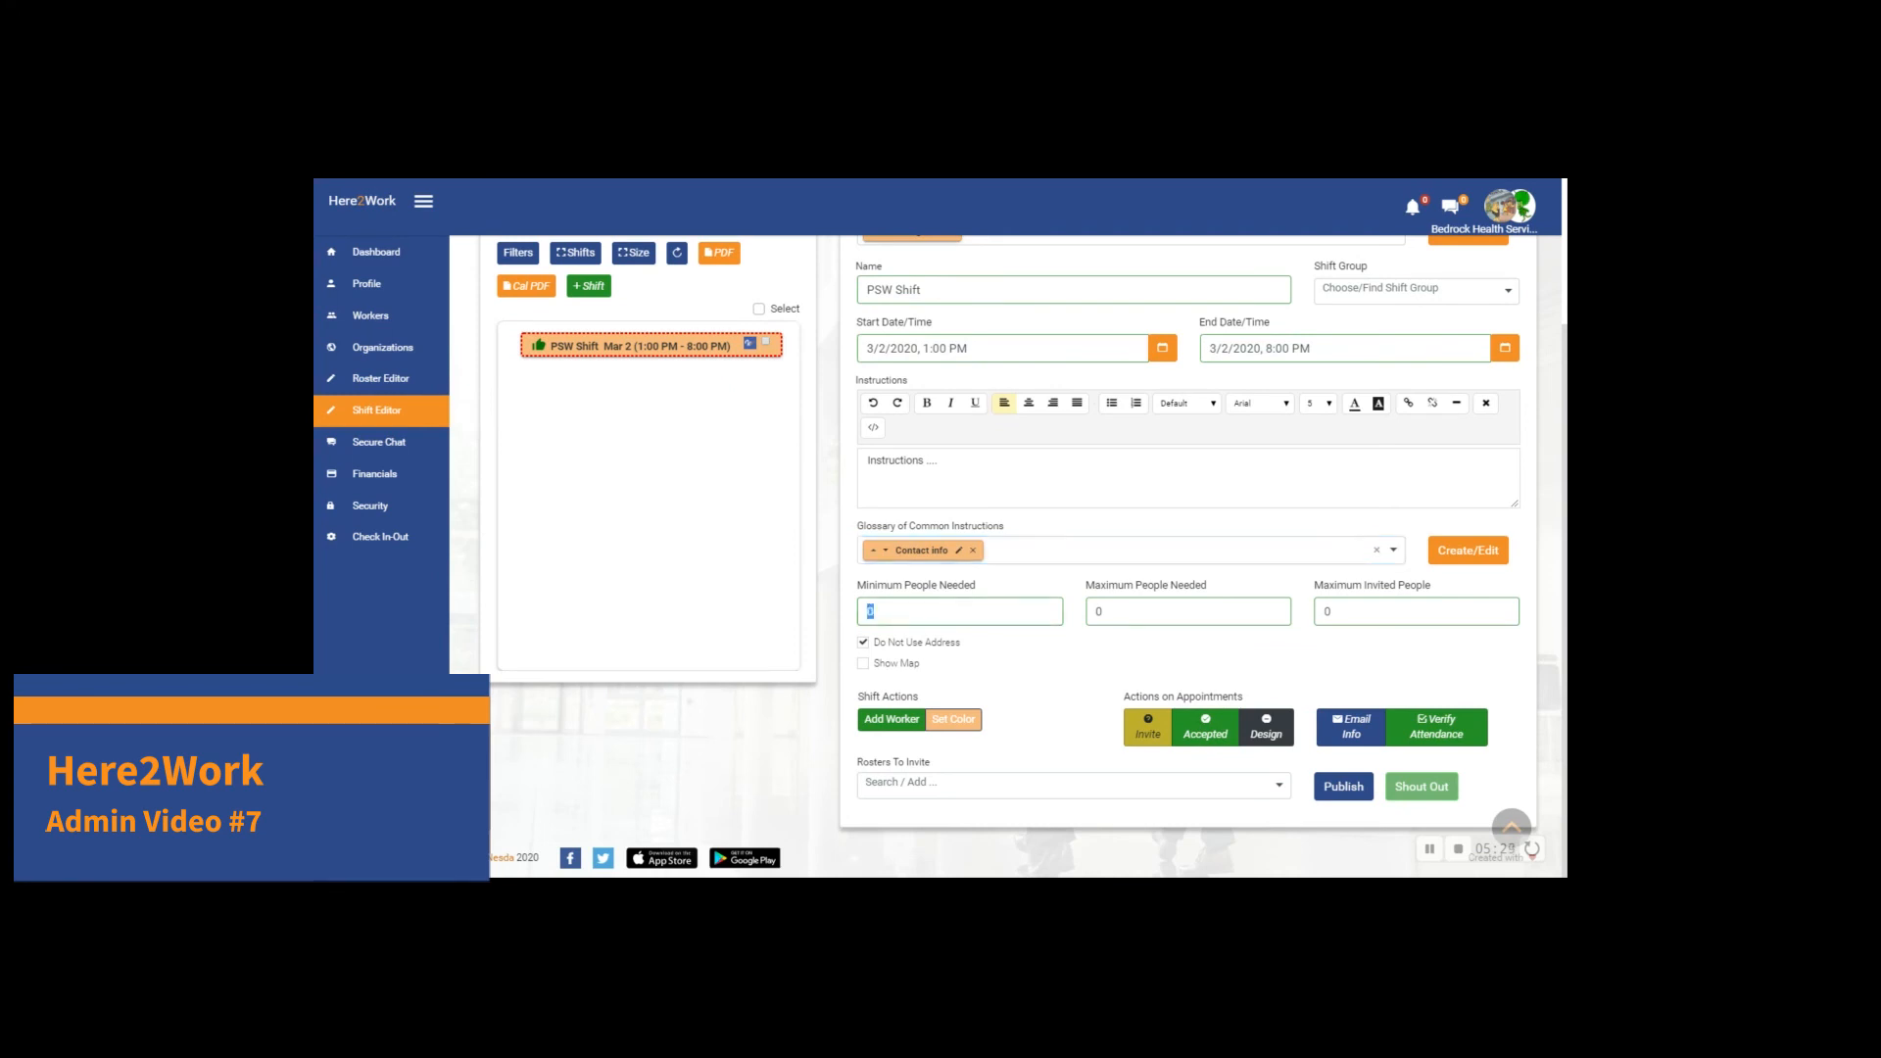
text(1)
key(Tab)
text(2)
scroll(1178, 656, up, 3)
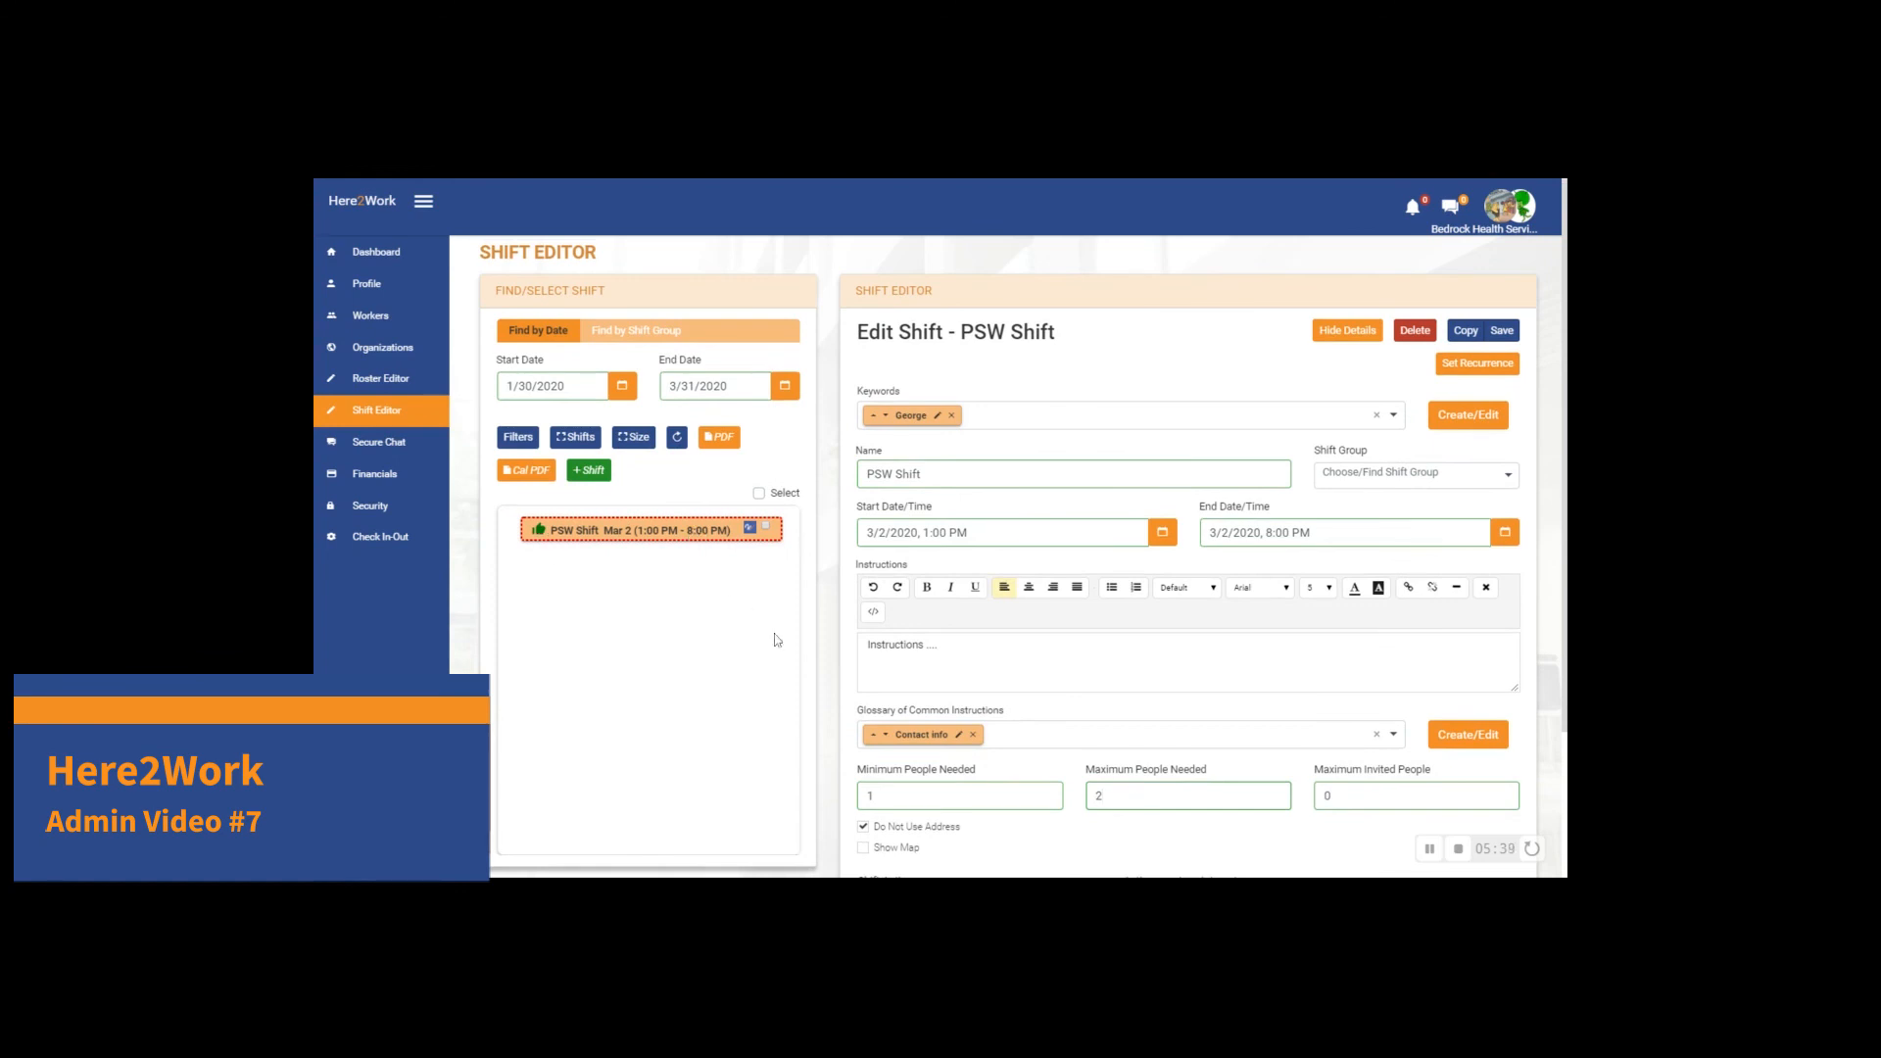
click(1505, 332)
- Review the lower part of PSW Shift's details and save the shift once more
scroll(722, 637, down, 3)
scroll(898, 659, up, 2)
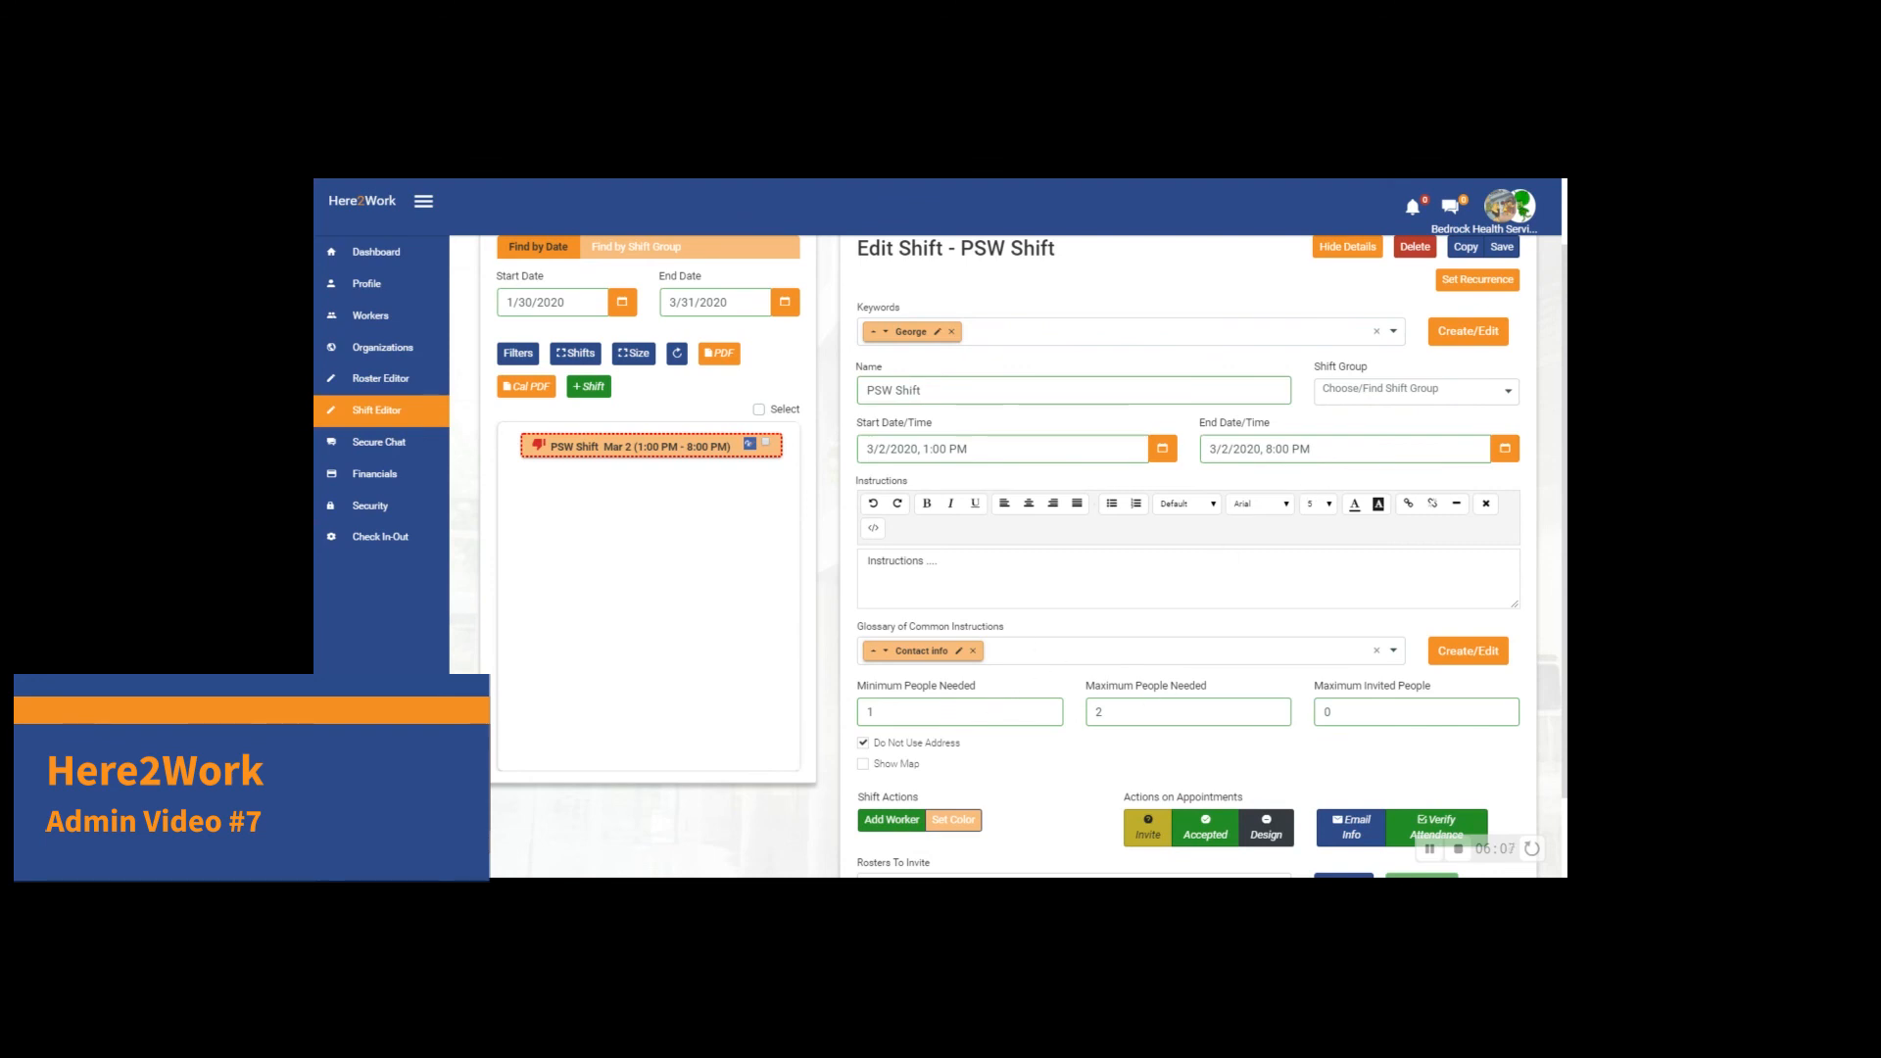
scroll(1188, 529, up, 1)
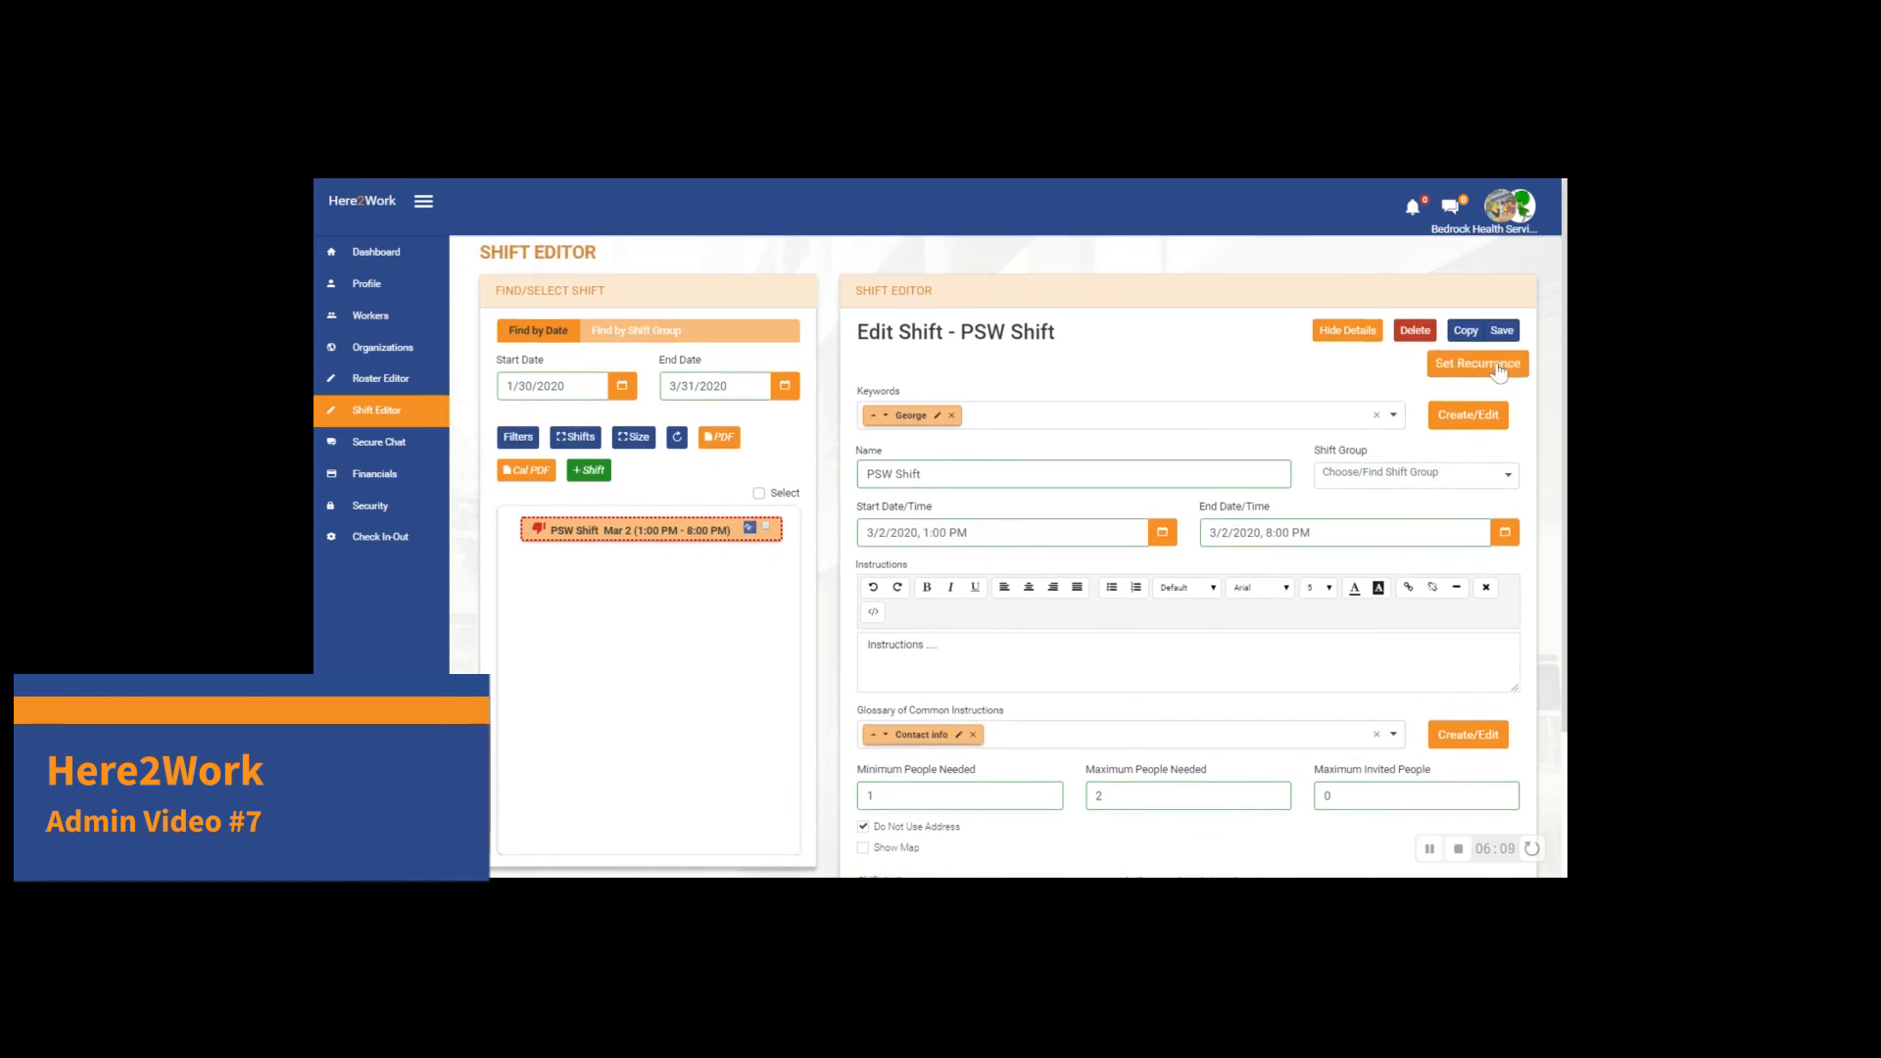
click(1502, 331)
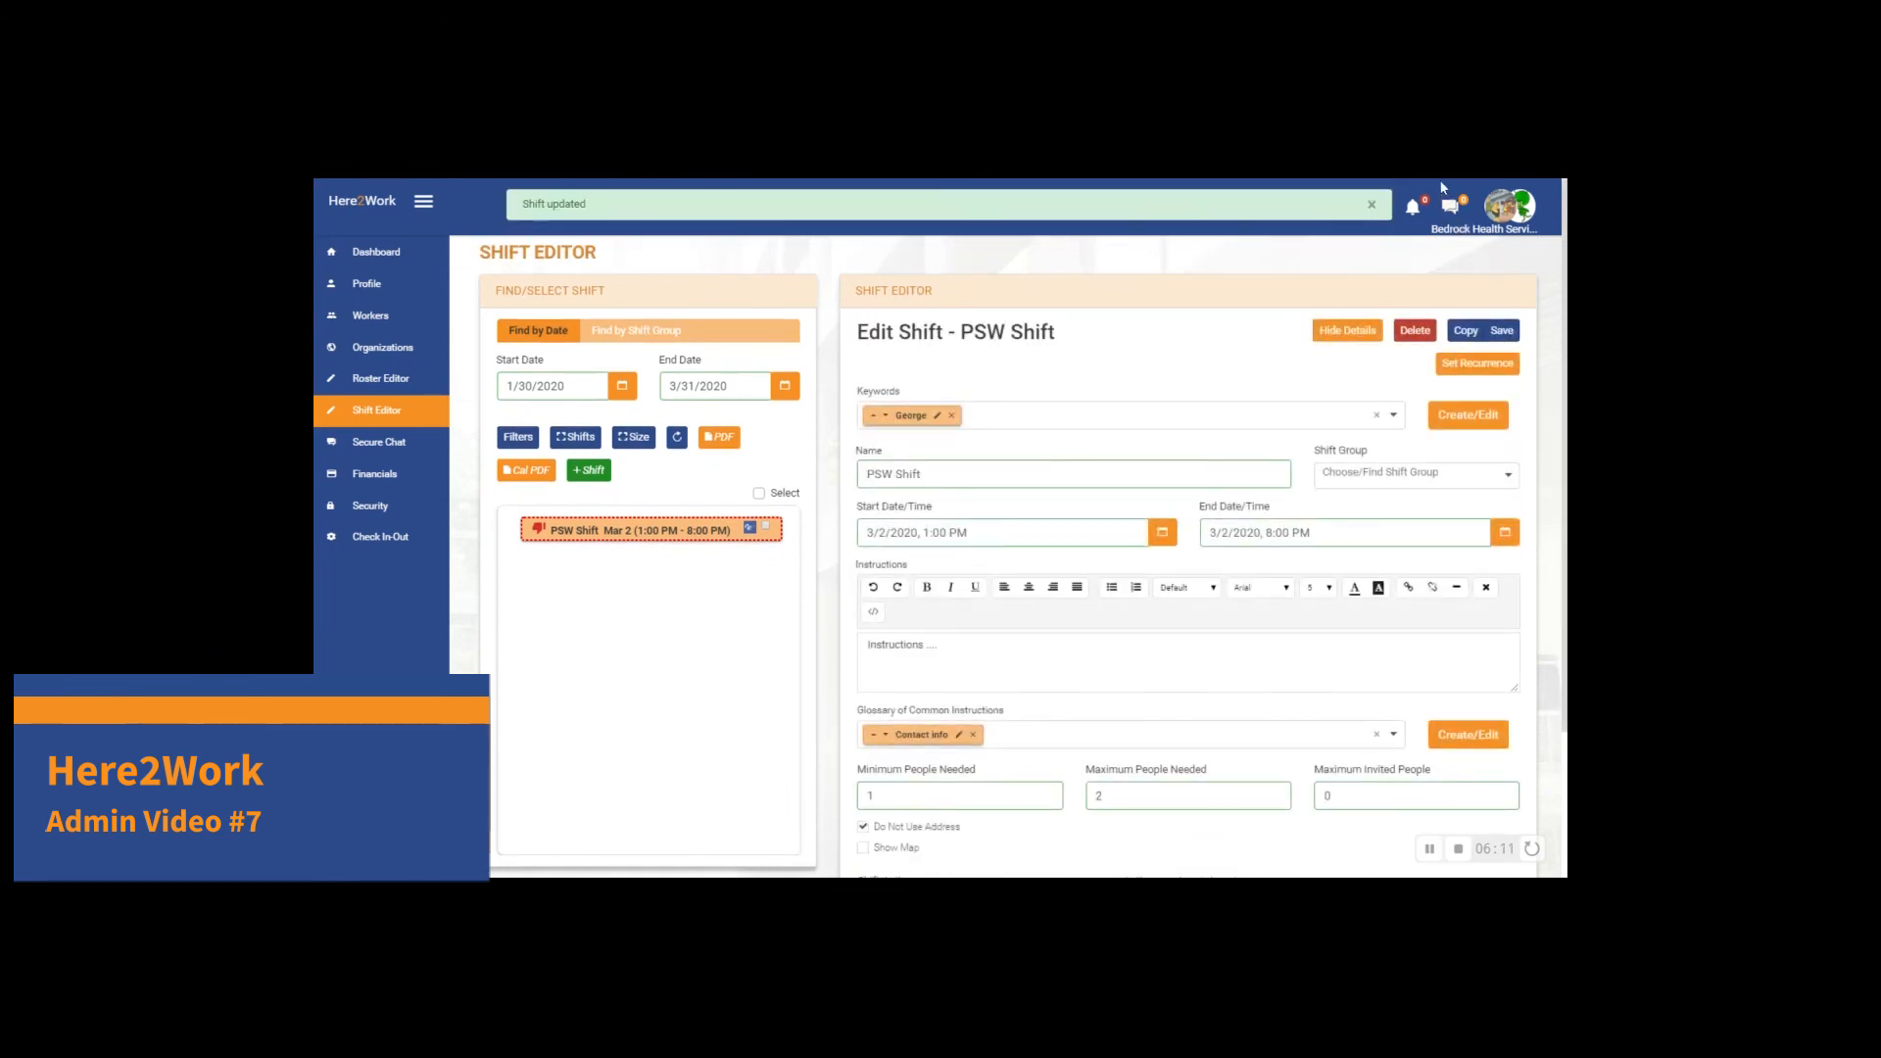